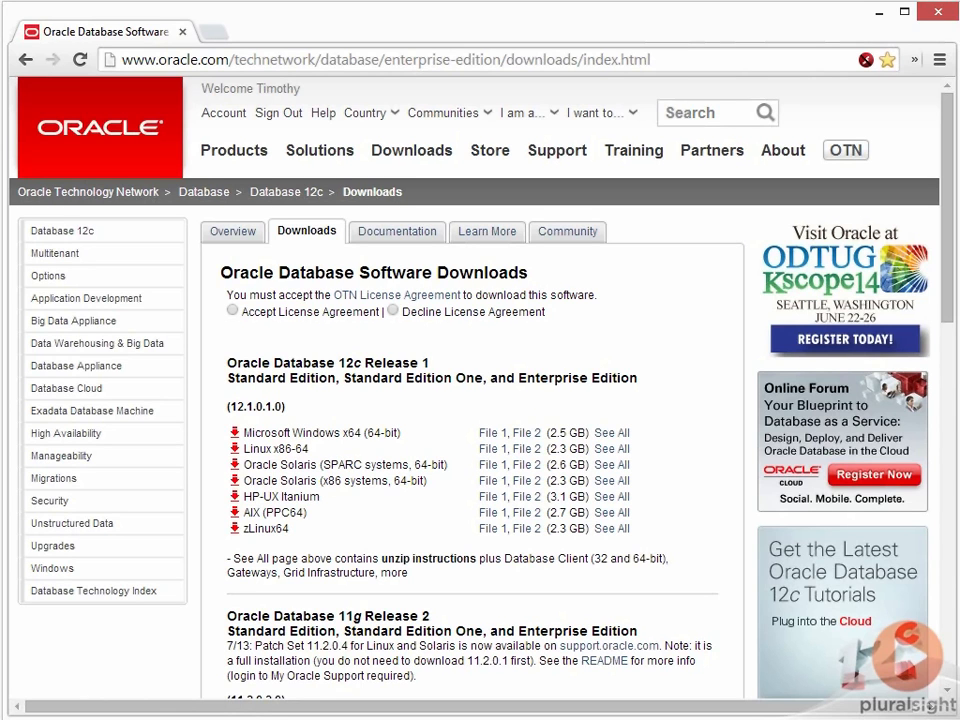
- Accept the OTN license agreement, then open the complete Oracle Database 12c download list for Microsoft Windows x64 and accept the license there
click(232, 311)
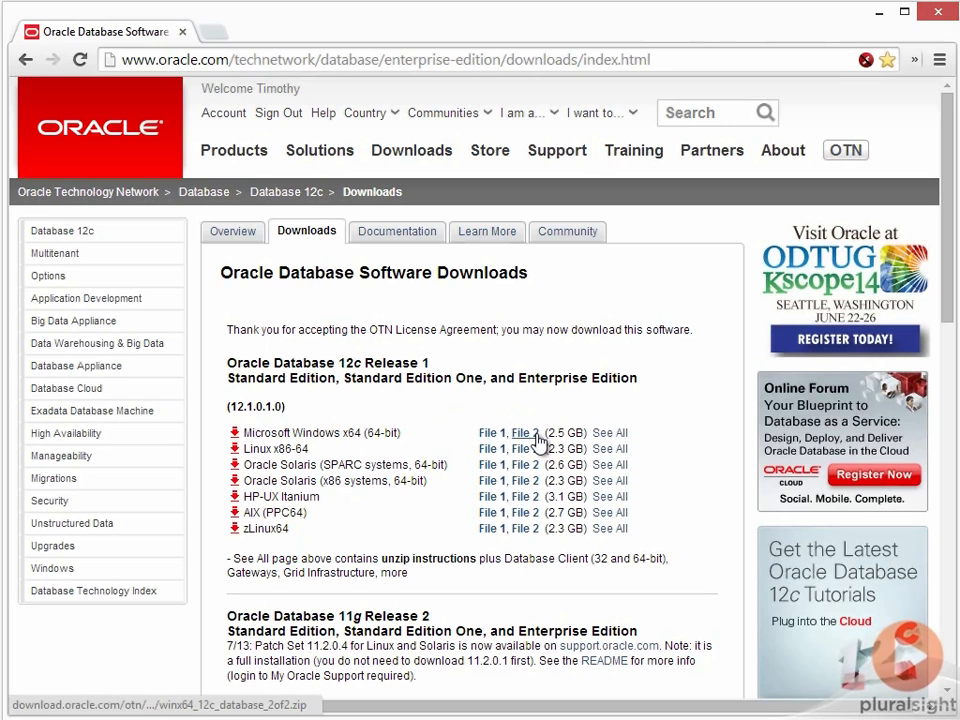
click(612, 436)
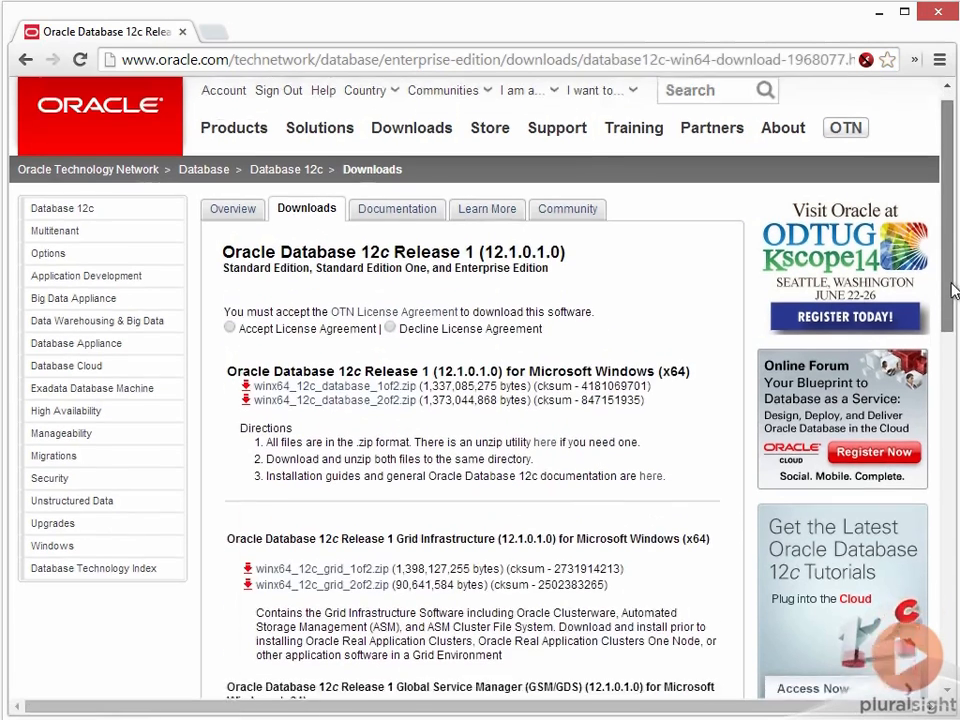
drag(952, 285, 953, 340)
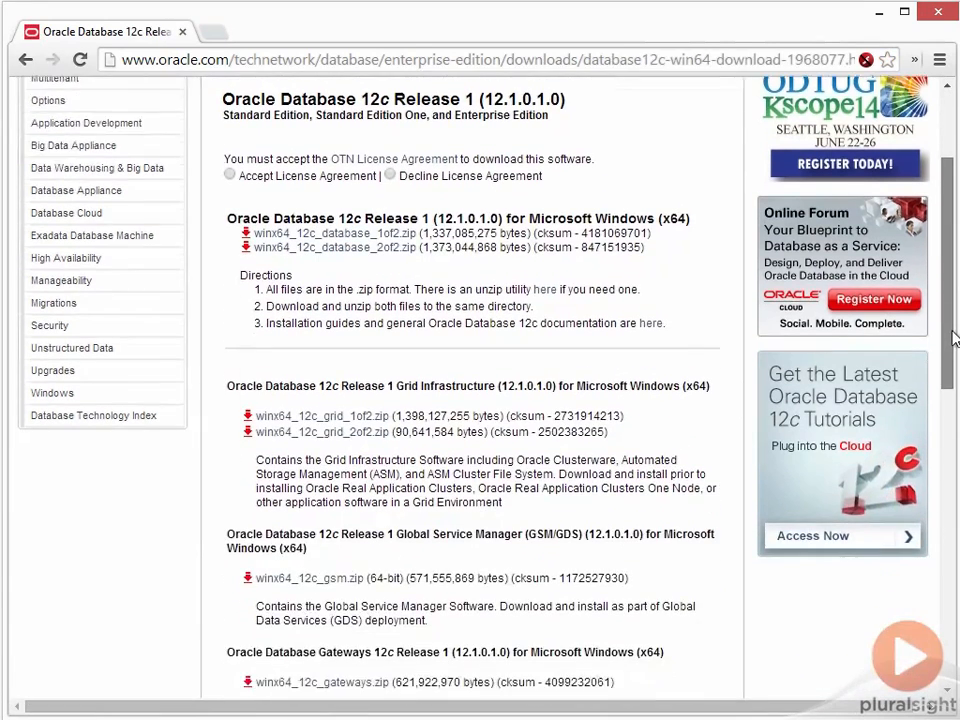
click(231, 176)
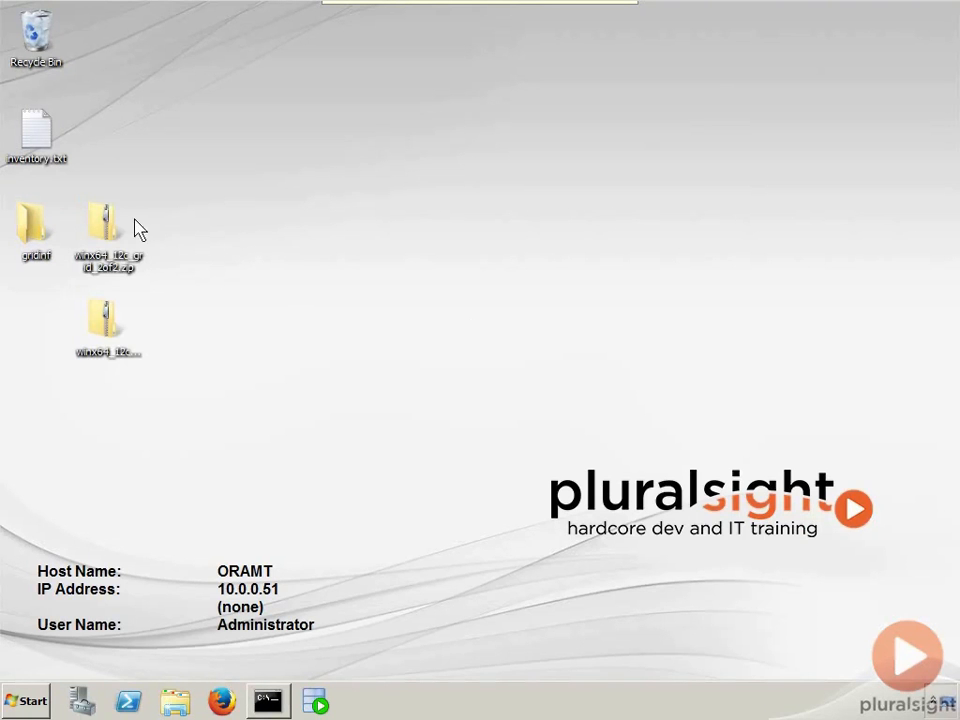
- On the server desktop, open the gridinf folder and its grid subfolder containing the extracted Grid Infrastructure files
drag(159, 210, 108, 312)
click(208, 314)
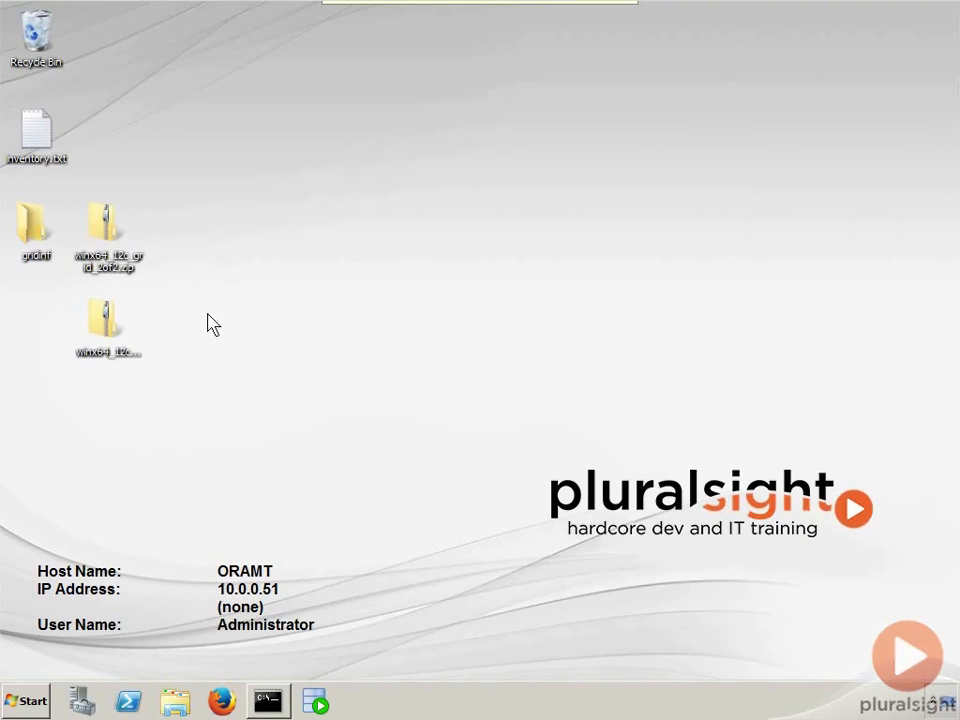
double_click(33, 240)
drag(326, 126, 379, 113)
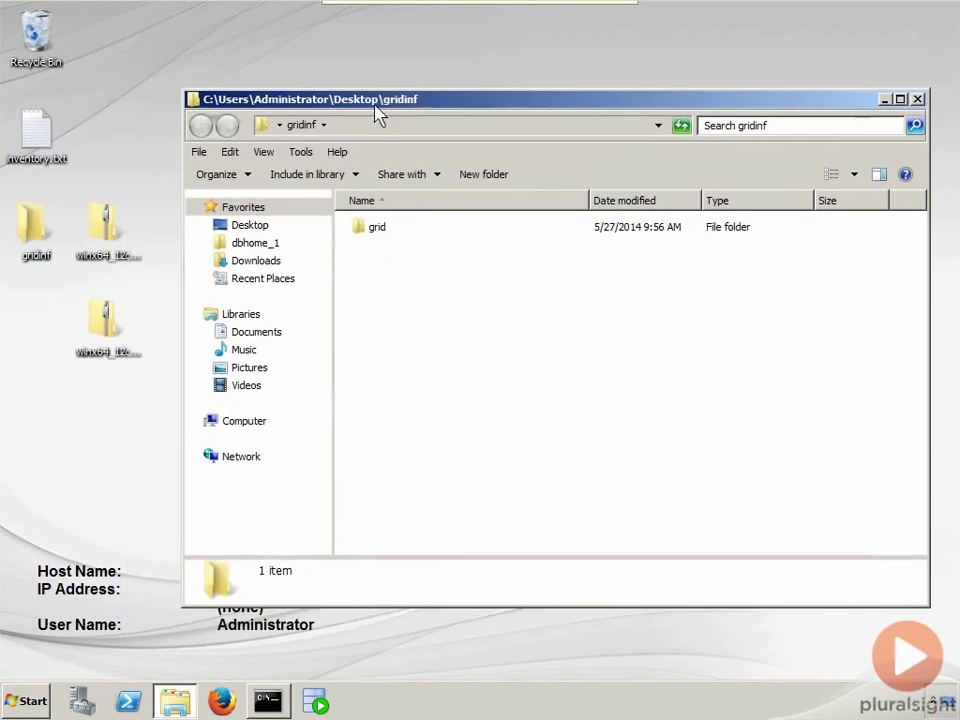
click(376, 236)
double_click(374, 238)
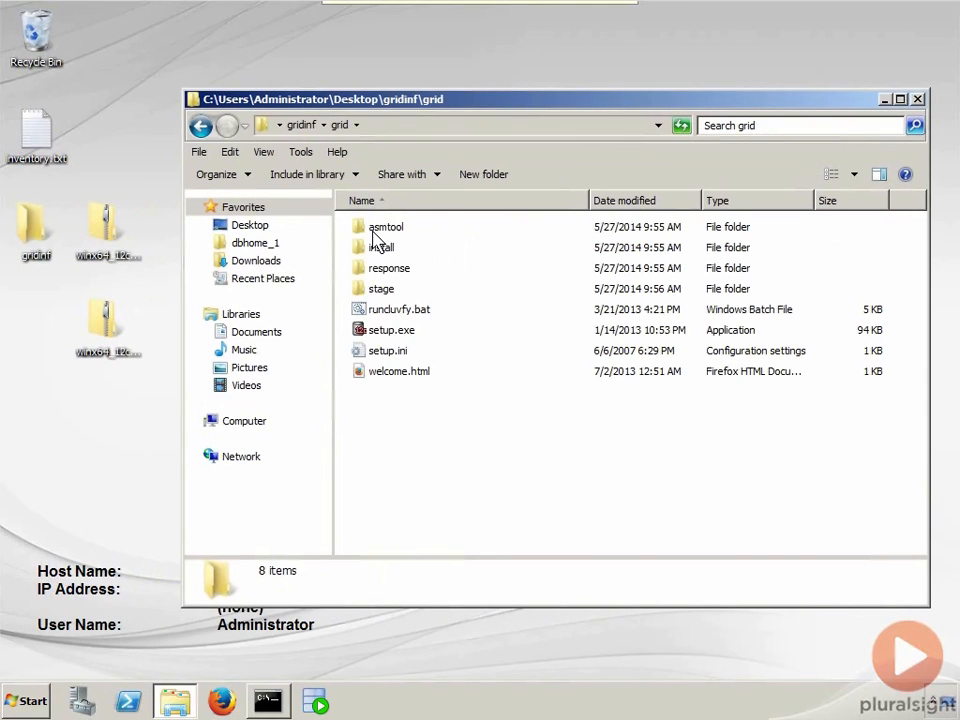
- Launch the Grid Infrastructure installer with setup.exe from the grid folder and close the folder window
click(375, 331)
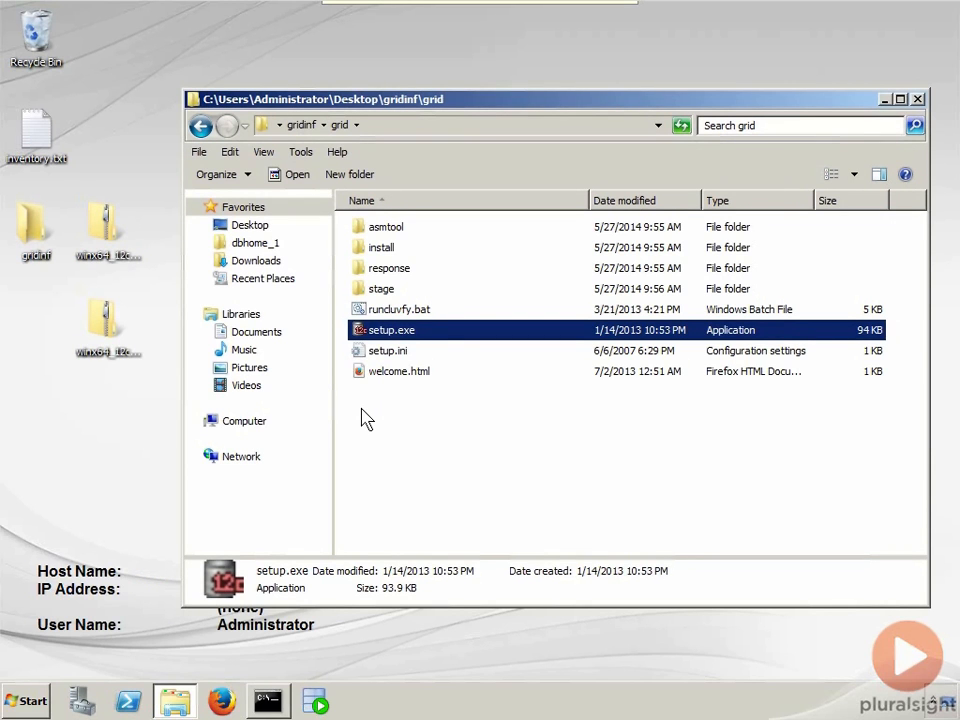
key(Up)
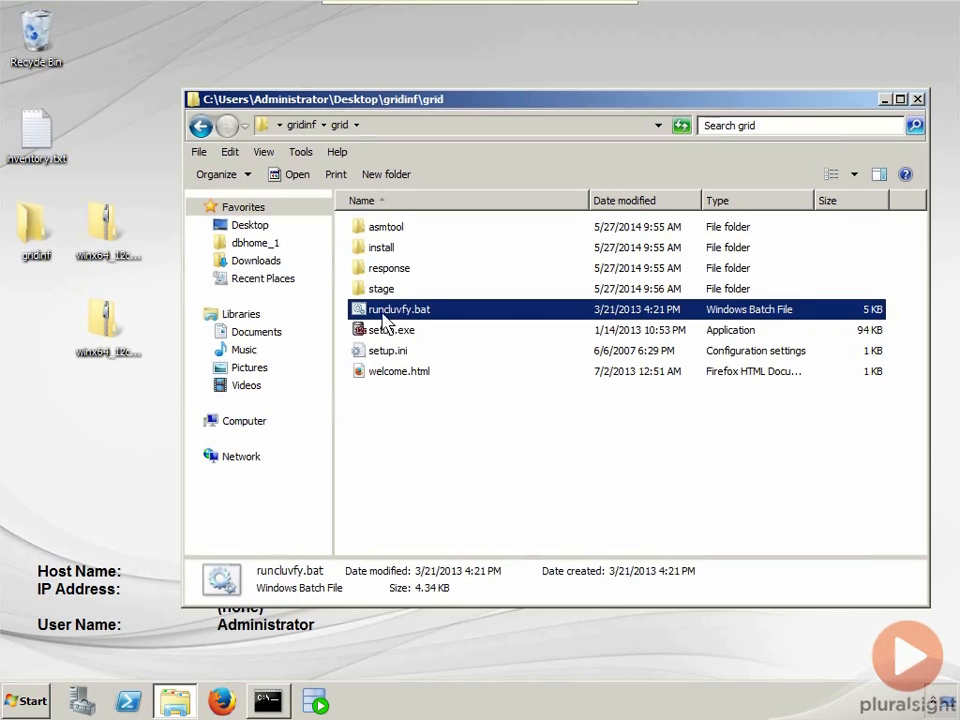
click(416, 443)
double_click(362, 330)
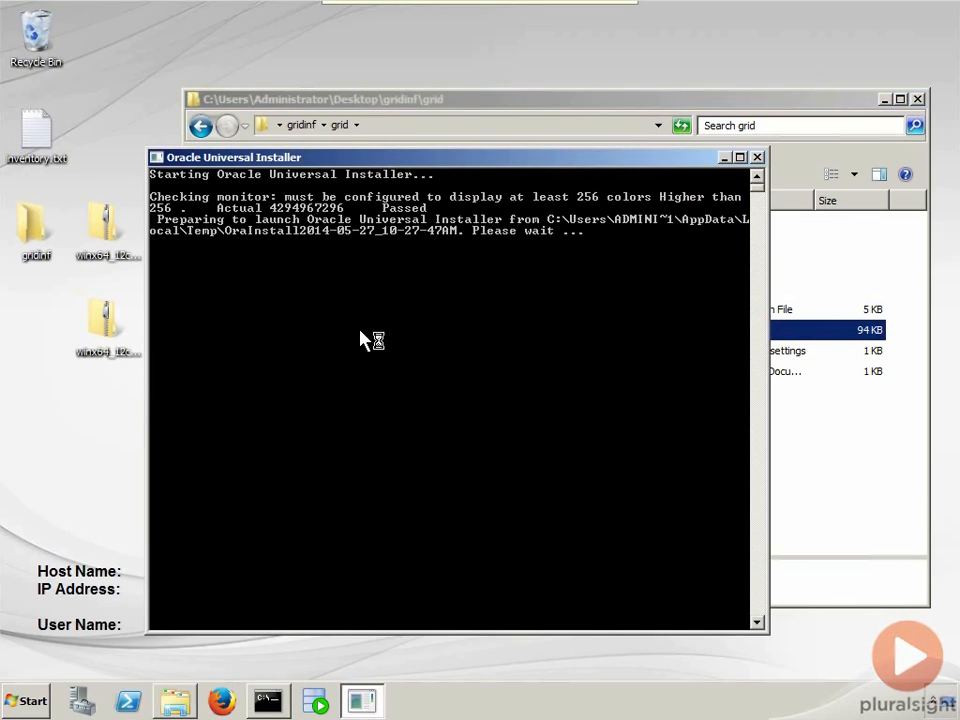
click(918, 99)
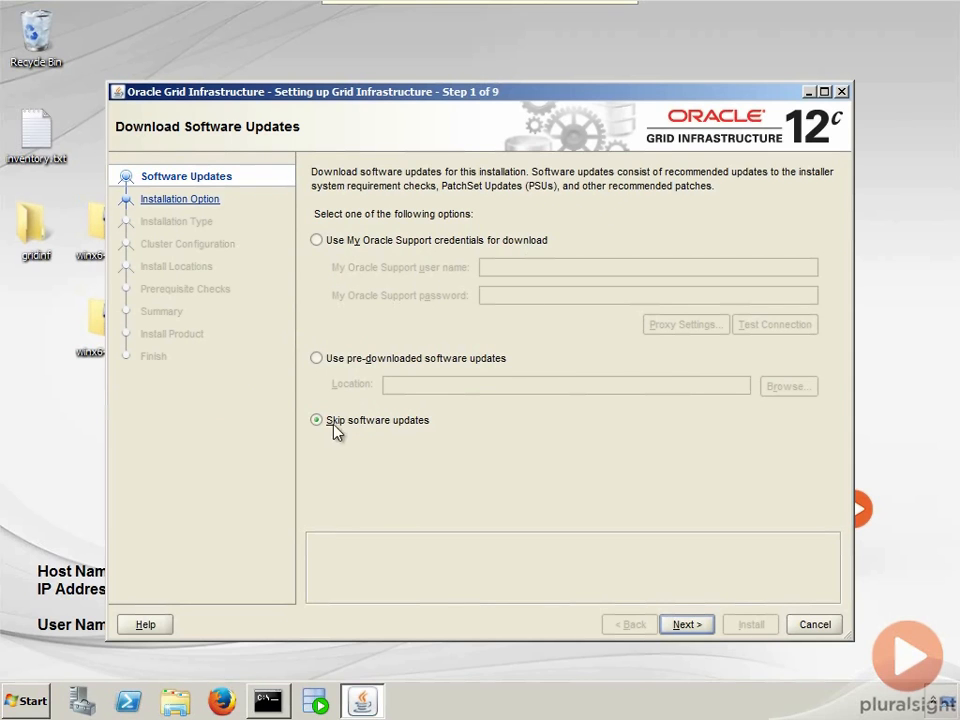
- Configure the installer to skip software updates and set up Grid Infrastructure for a Standalone Server in English
click(679, 625)
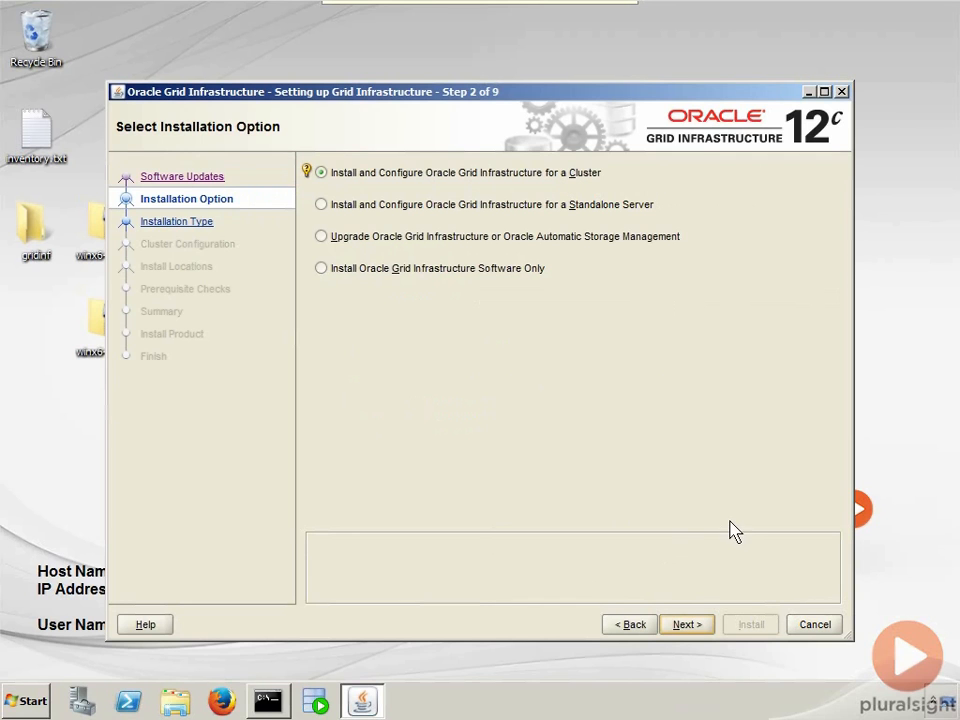
click(338, 206)
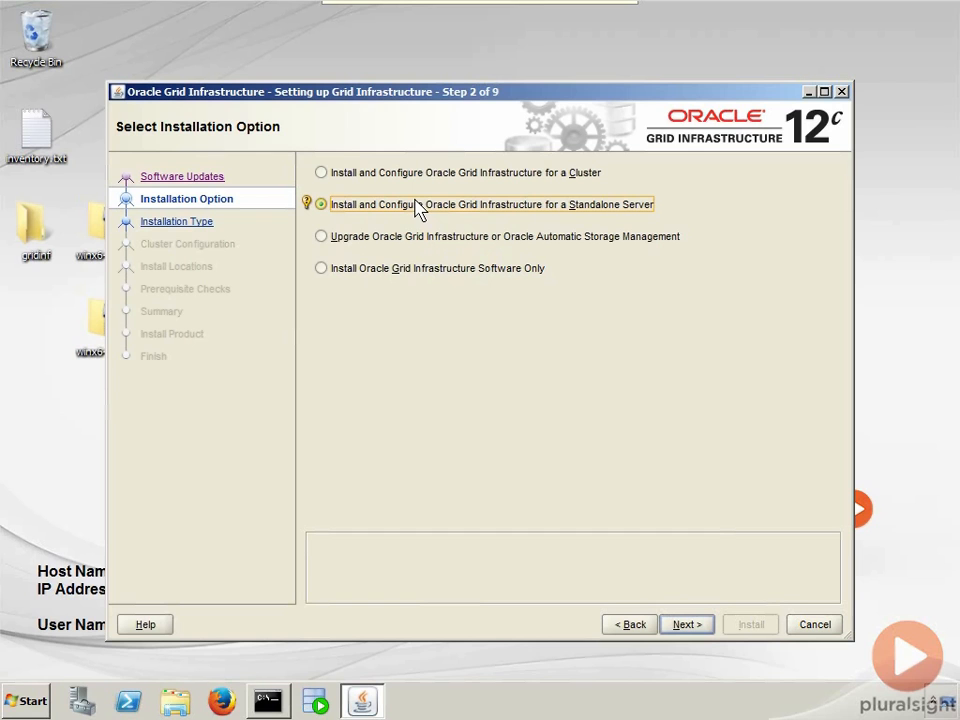
click(335, 240)
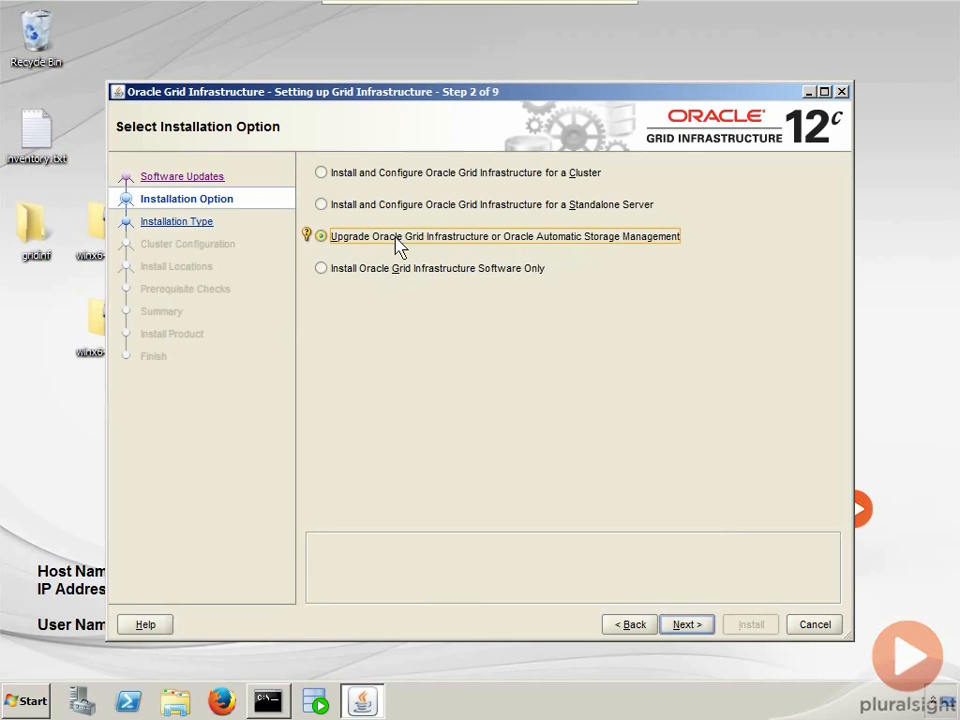
mouse_move(307, 236)
click(318, 270)
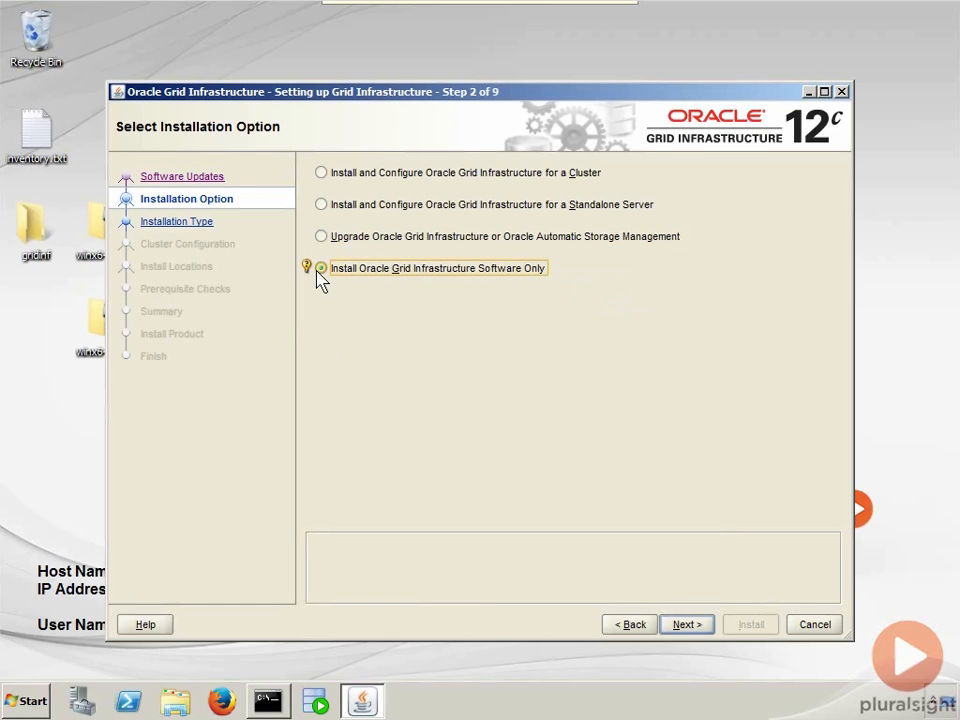
click(321, 206)
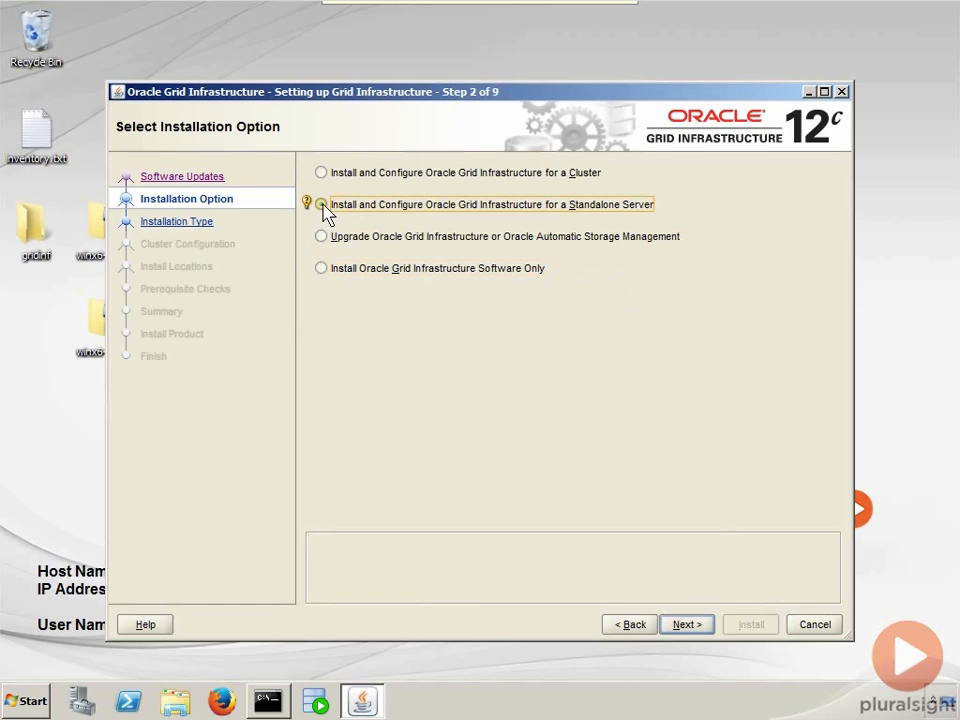
click(684, 624)
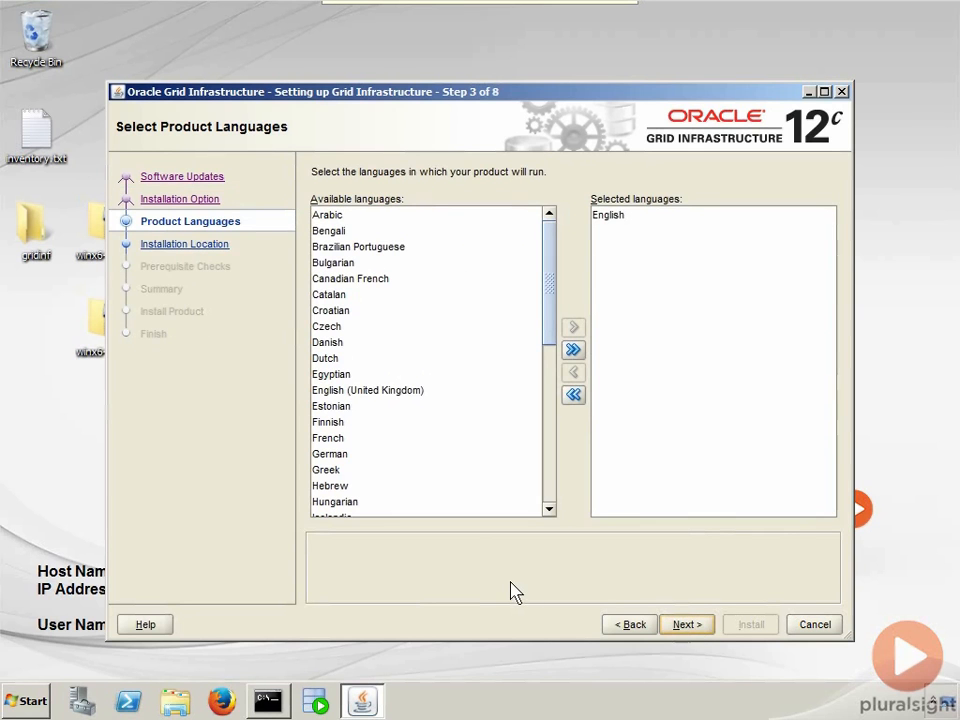
click(683, 624)
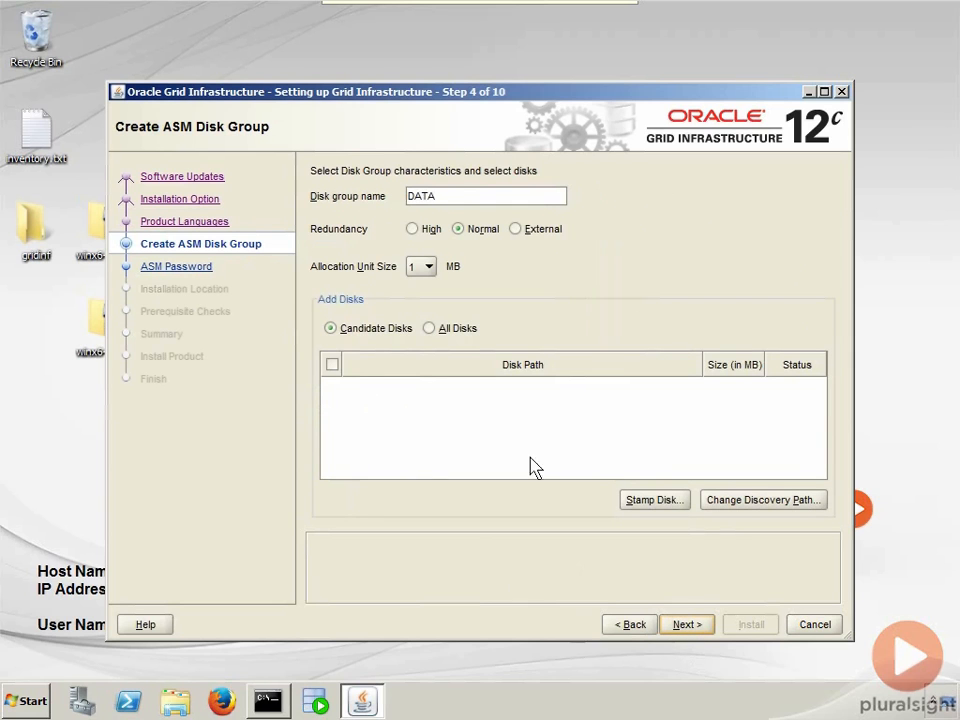
- Name the ASM disk group DATA1, keeping Normal redundancy and a 1 MB allocation unit size
click(446, 196)
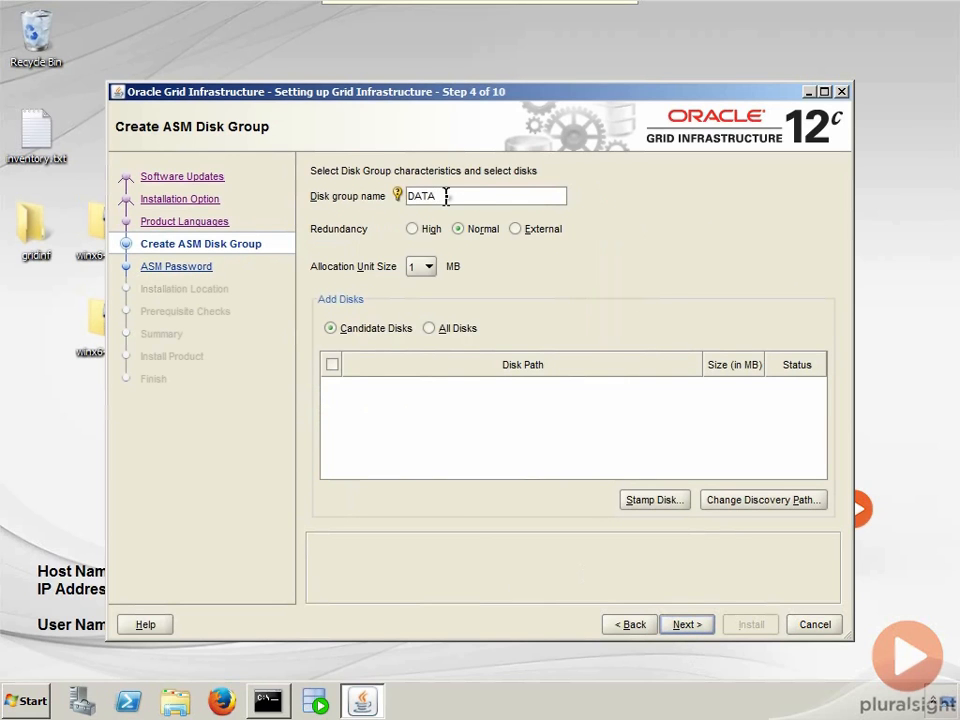
text(1)
click(457, 229)
click(428, 266)
click(530, 266)
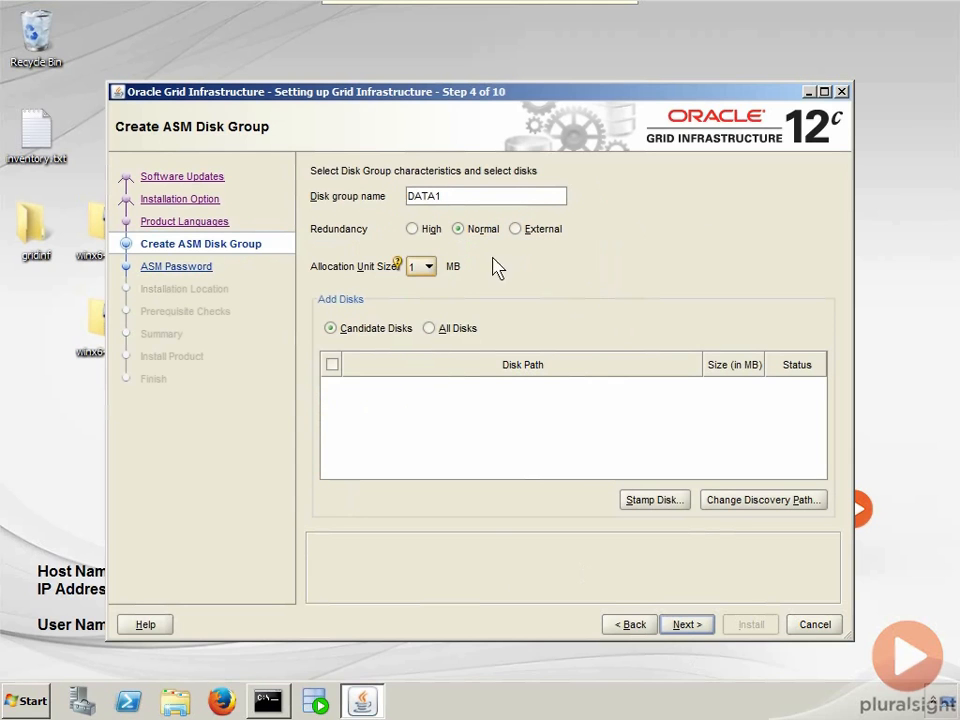
mouse_move(399, 266)
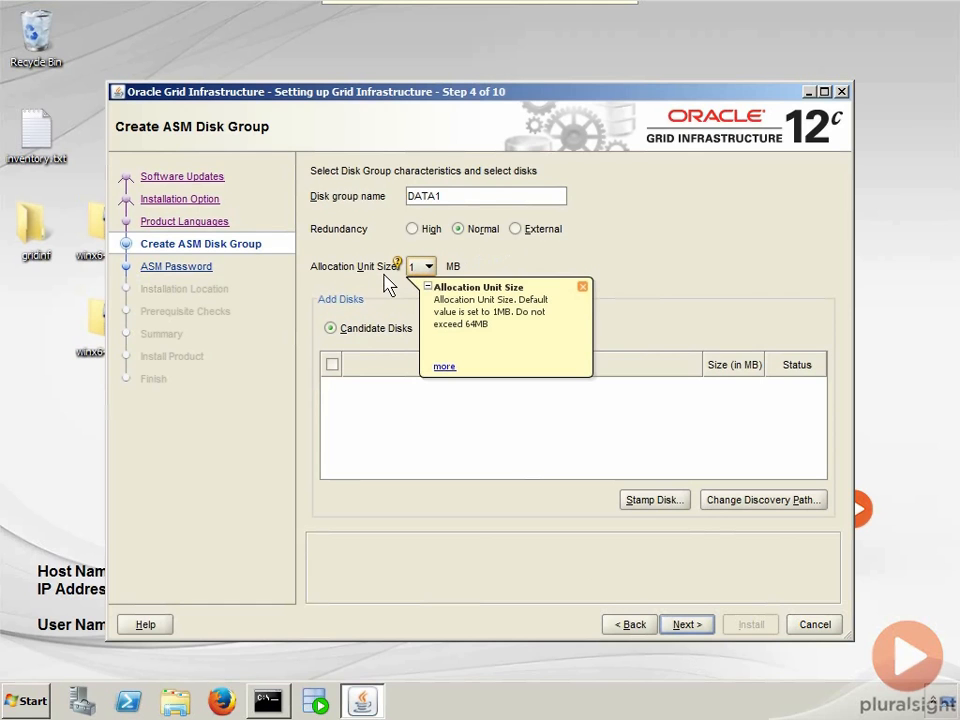
click(583, 287)
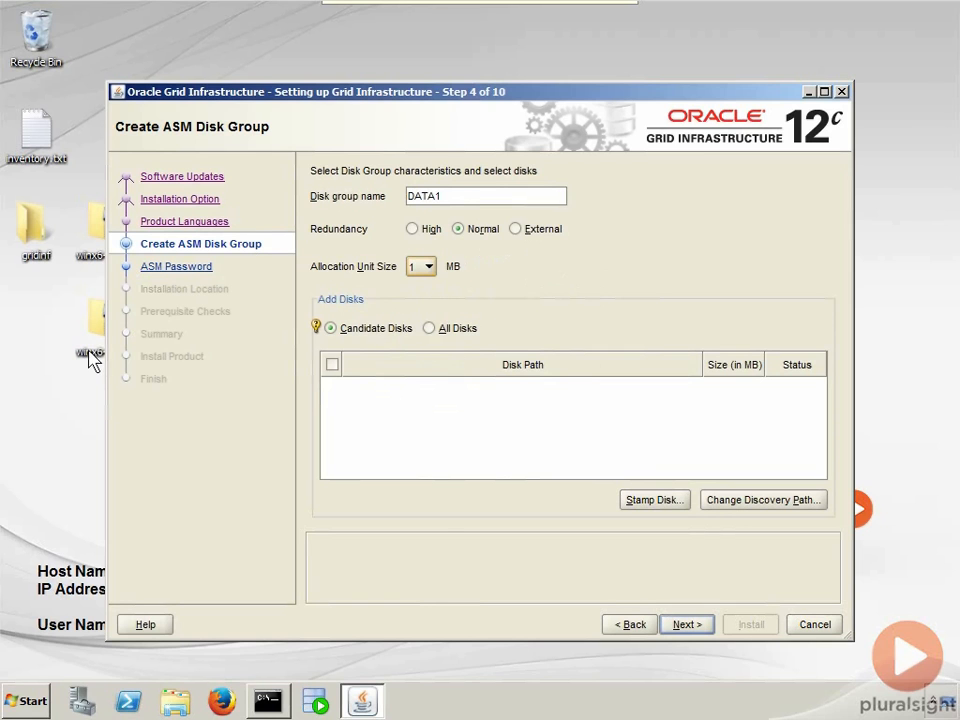
- Open Disk Management with diskmgmt.msc and initialize Disks 3 to 6 with the MBR partition style
click(47, 446)
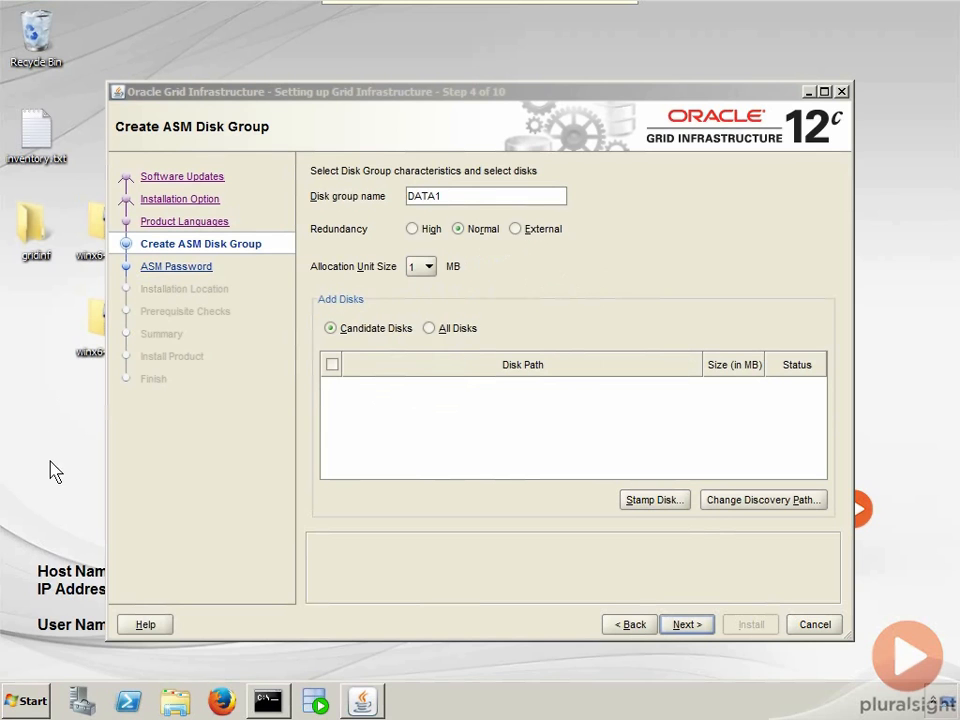
click(28, 702)
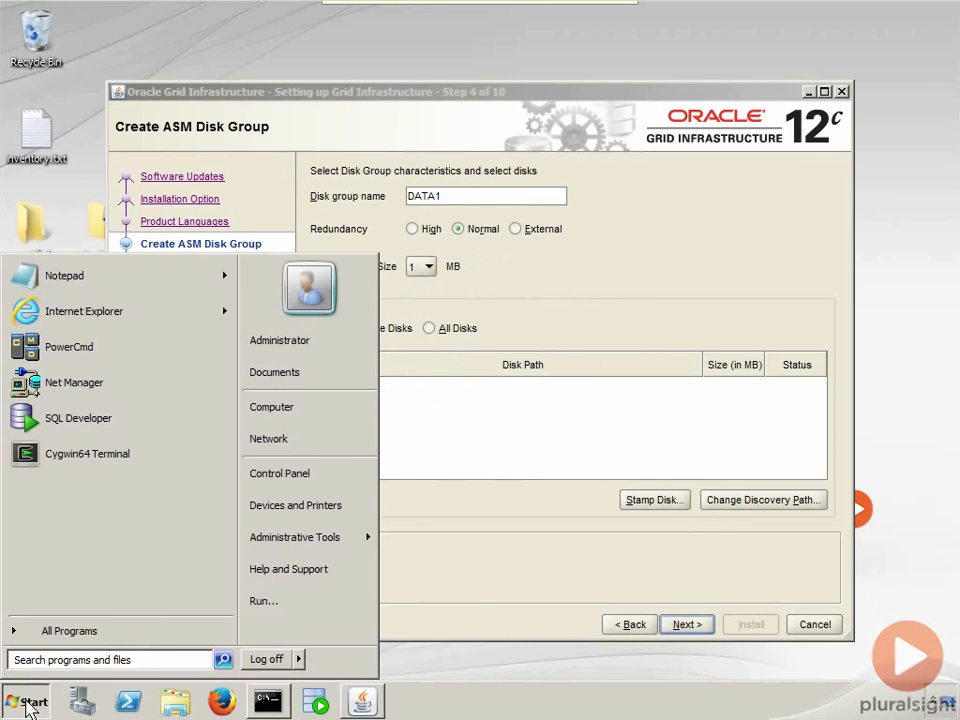
click(303, 601)
text(diskmgmt.msc)
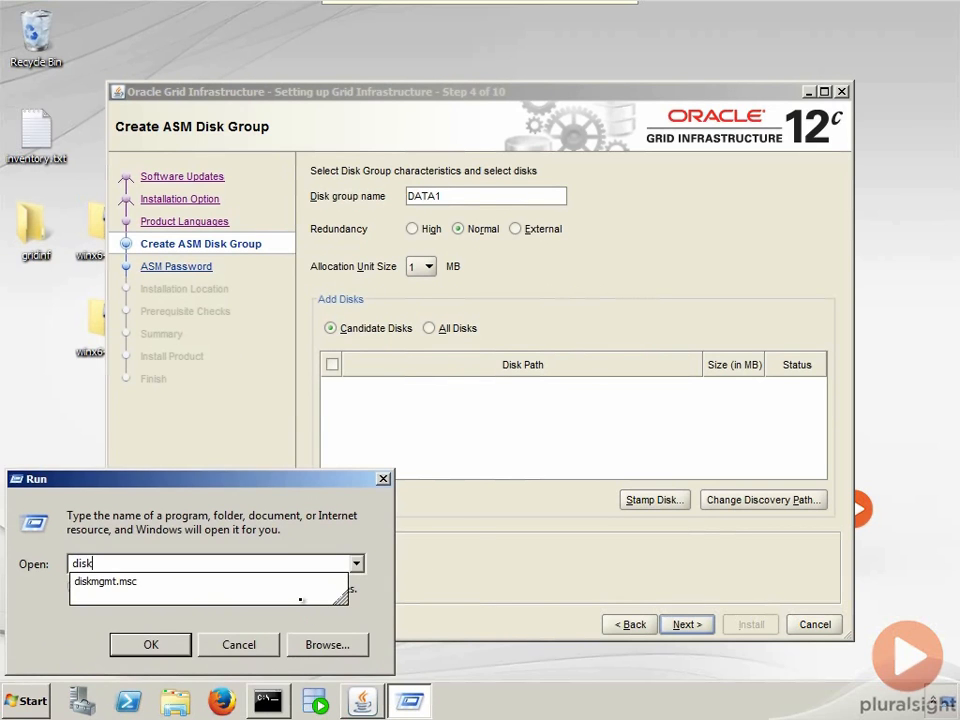
key(Return)
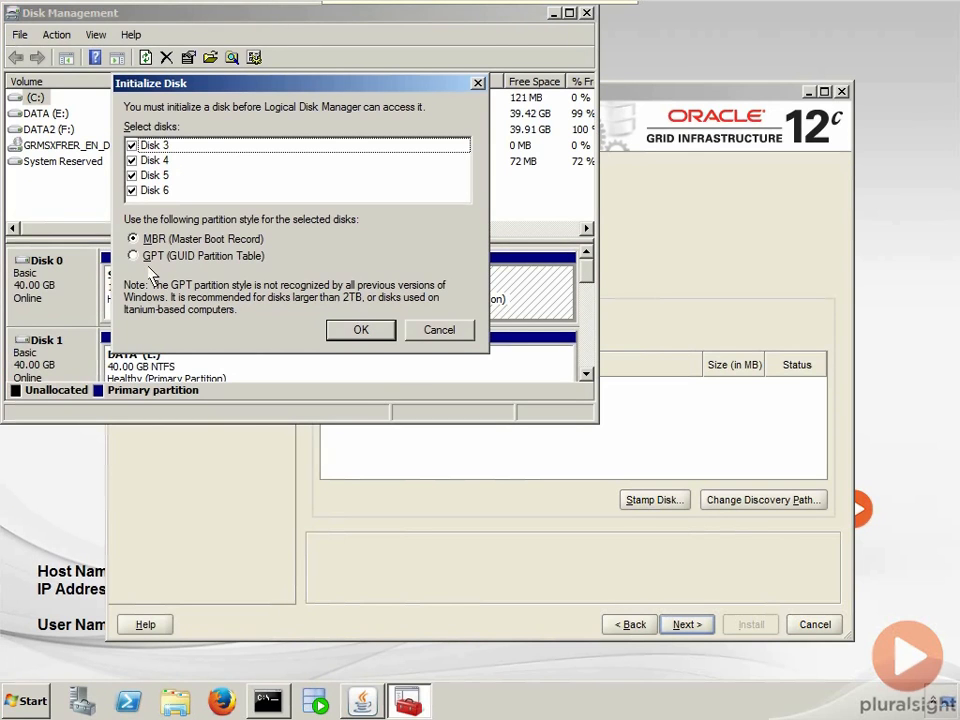
click(360, 327)
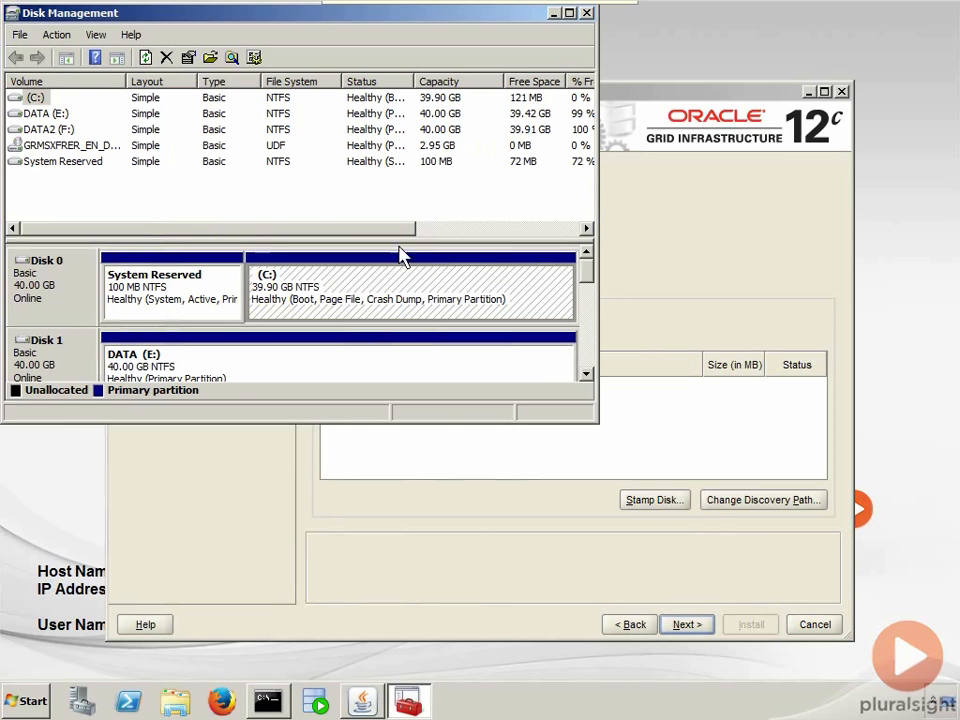
- Create a 10237 MB simple volume on Disk 3 with no drive letter or path and no formatting
double_click(292, 13)
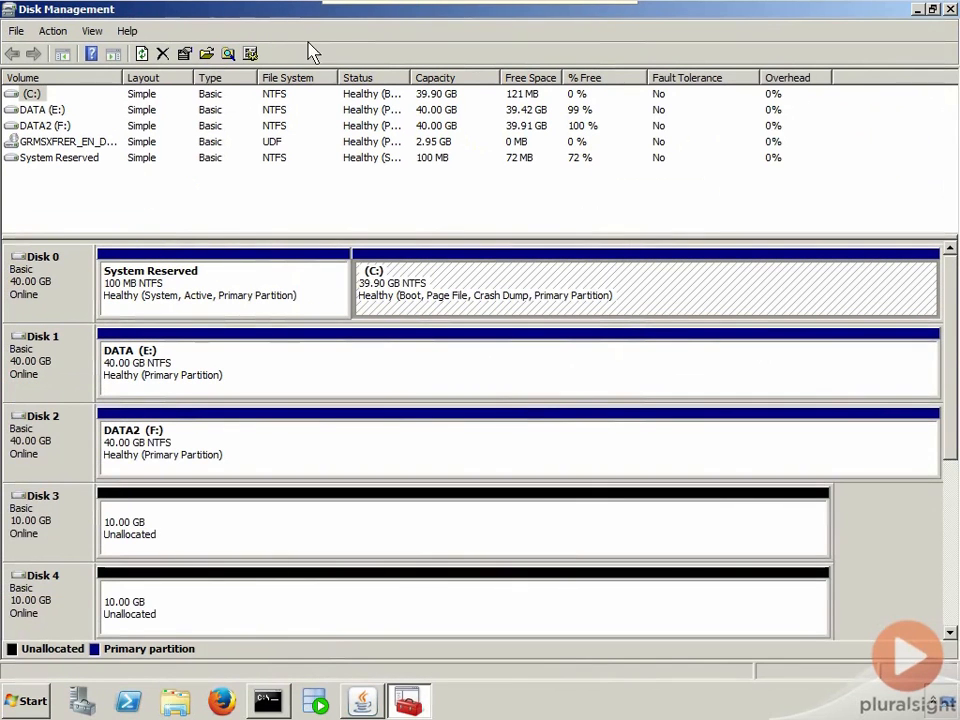
drag(948, 319, 949, 448)
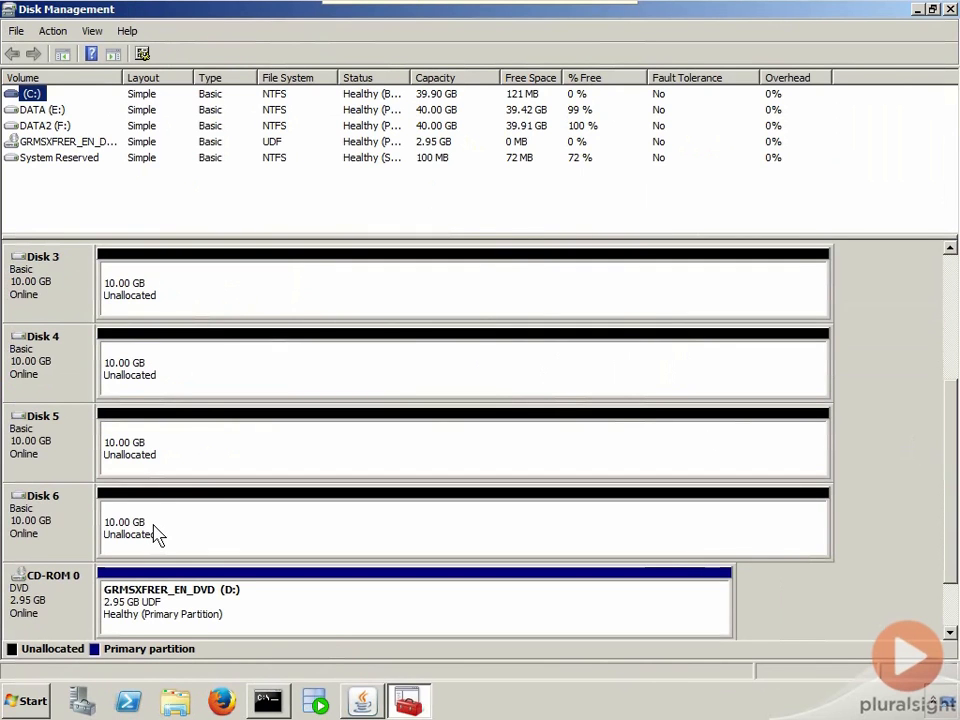
right_click(185, 284)
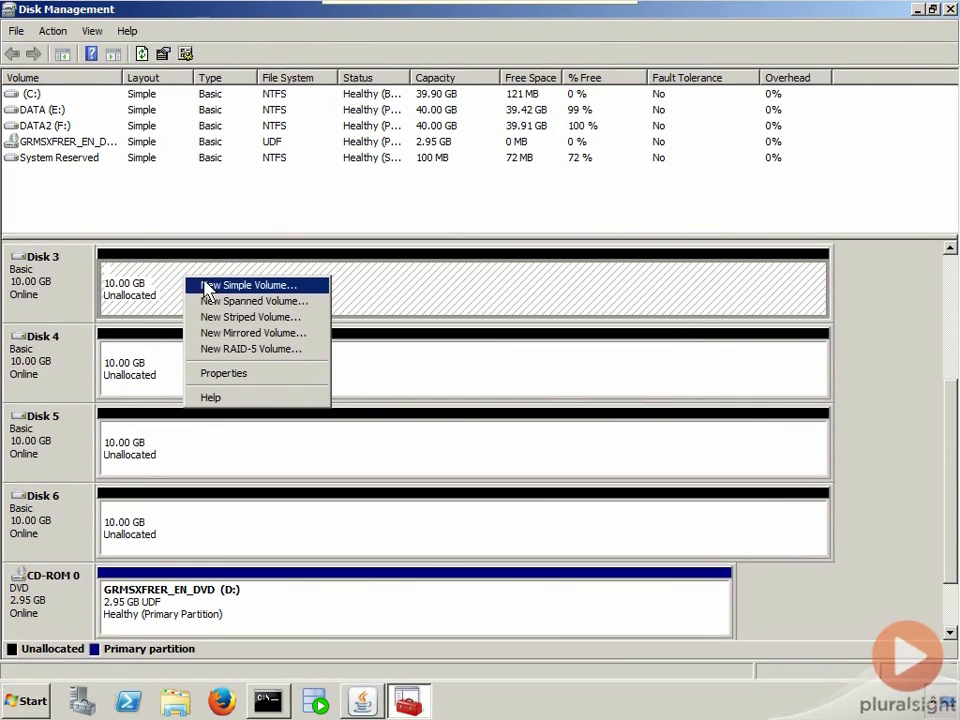
click(207, 286)
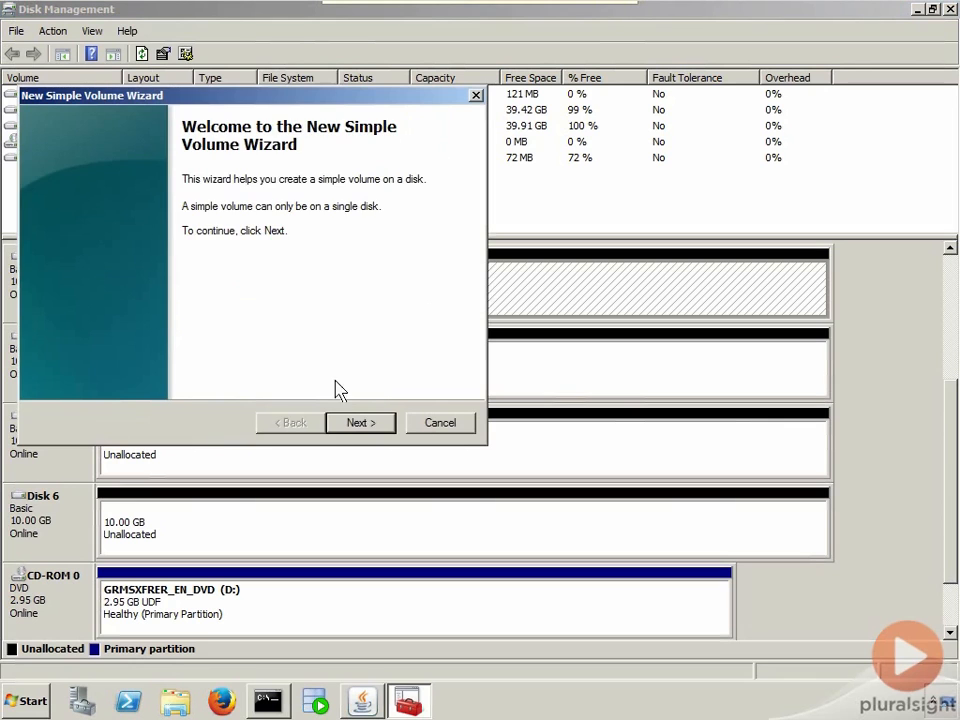
click(358, 423)
click(360, 422)
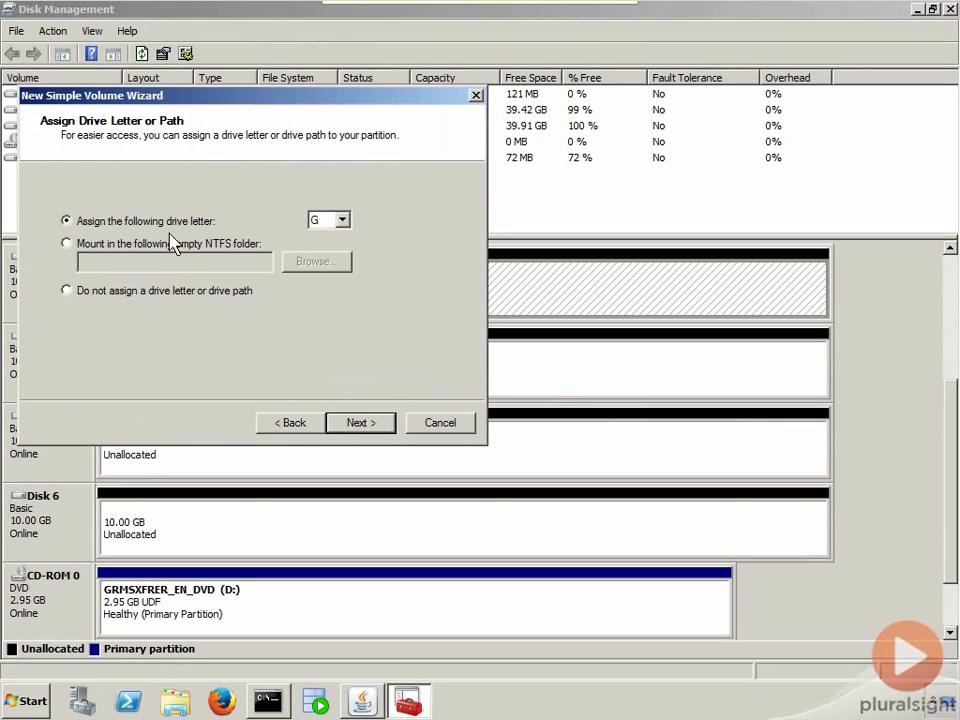
click(74, 291)
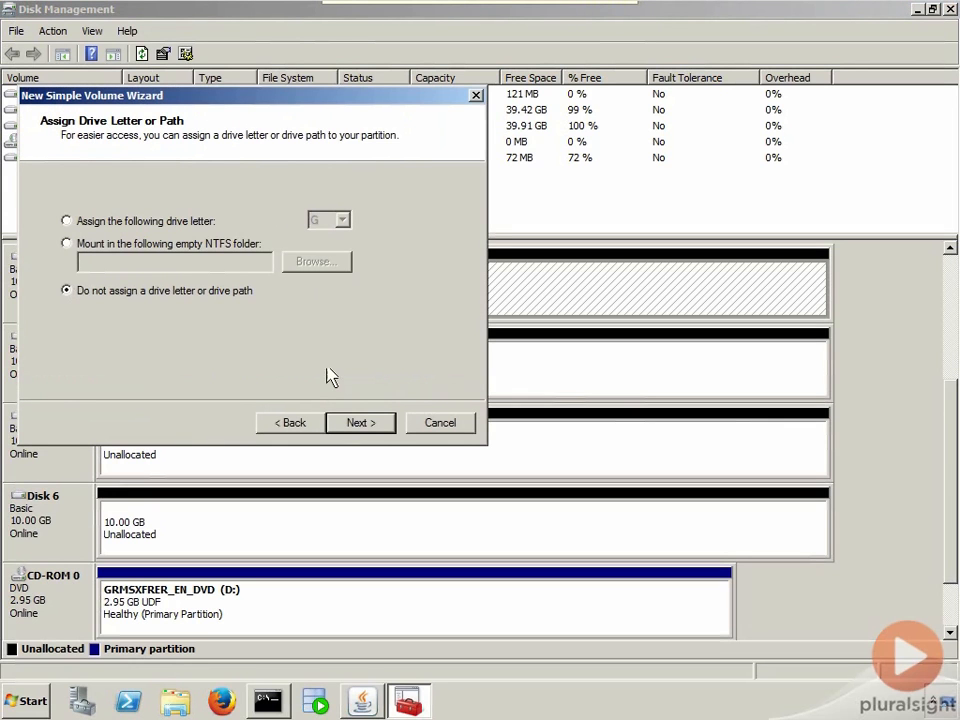
click(362, 423)
click(156, 214)
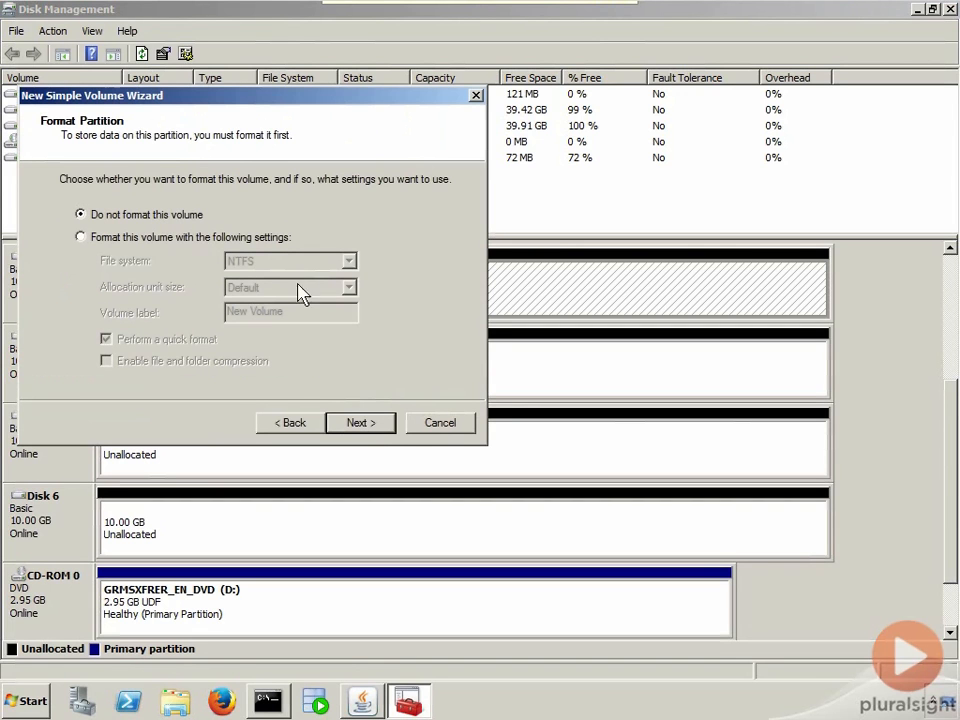
click(366, 423)
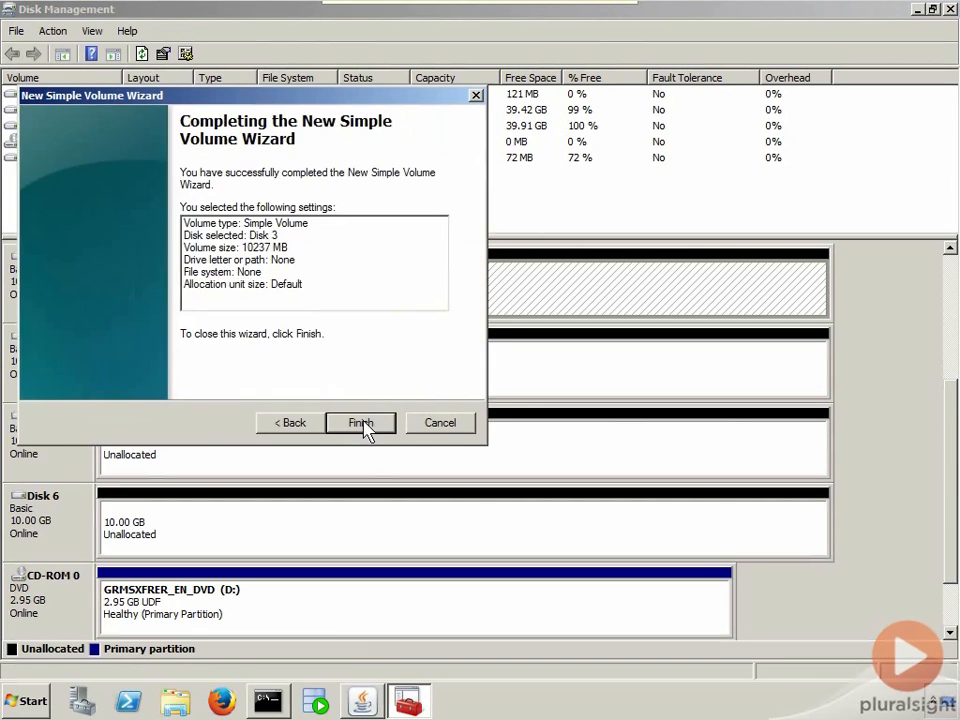
click(365, 423)
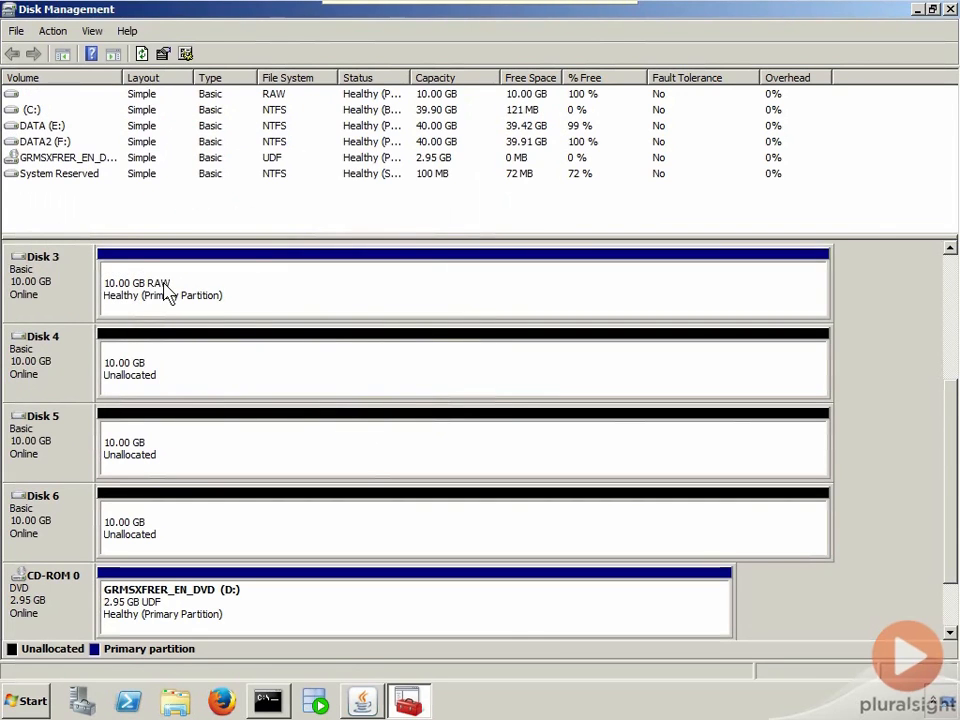
- Create full-size unformatted simple volumes without drive letters on Disks 4, 5 and 6, and close Disk Management
right_click(165, 352)
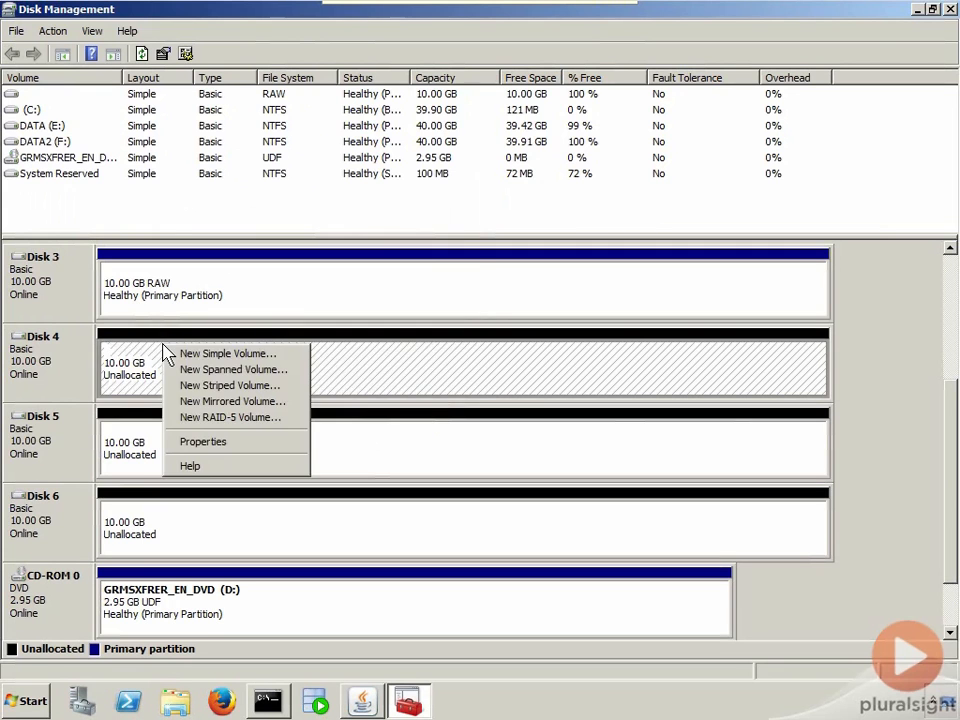
click(185, 352)
click(358, 428)
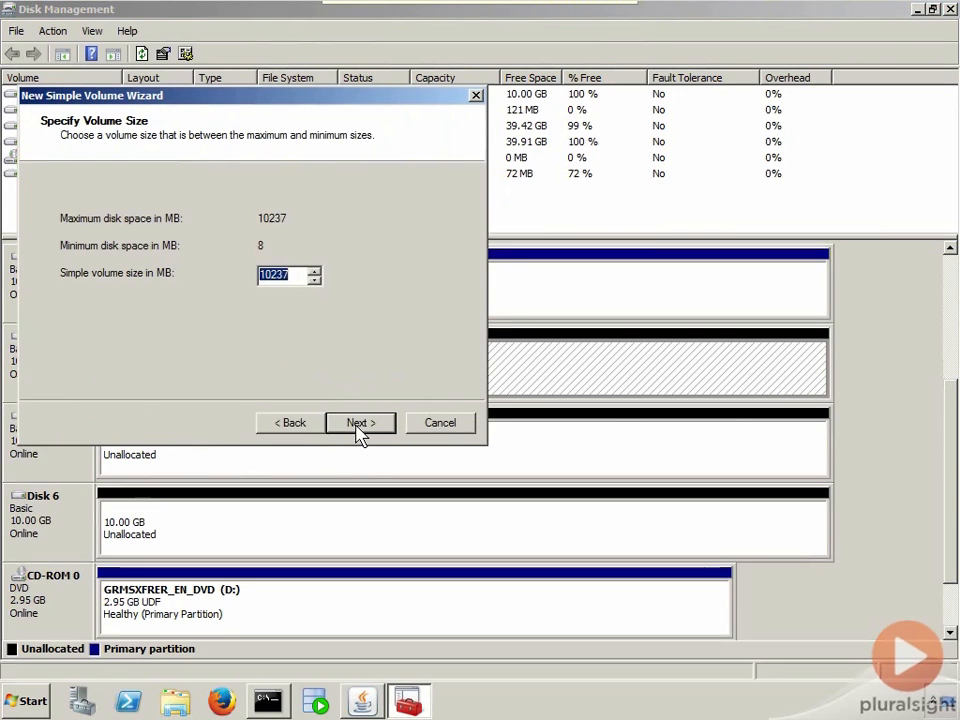
click(359, 424)
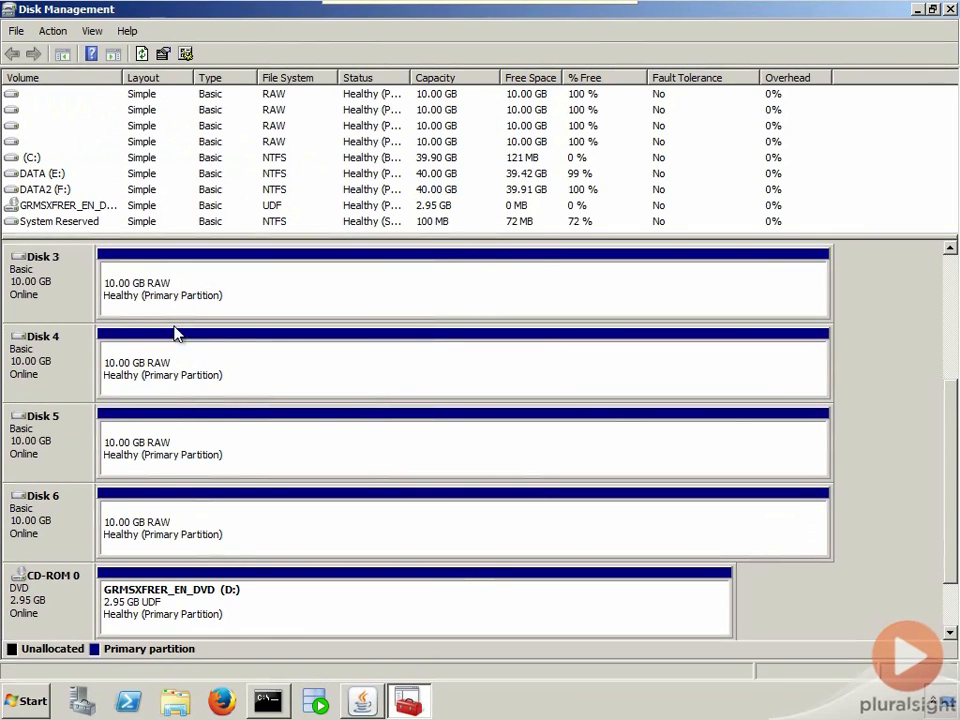
click(950, 9)
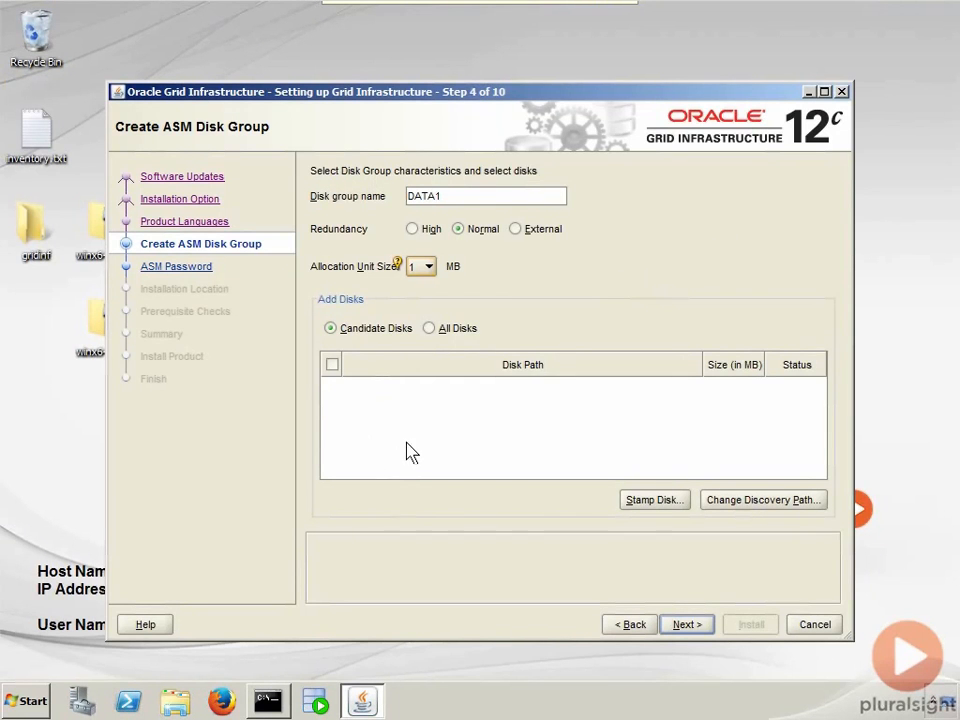
- Stamp the candidate partitions on Harddisk3 through Harddisk6 for ASM using the prefix DATA1
click(653, 502)
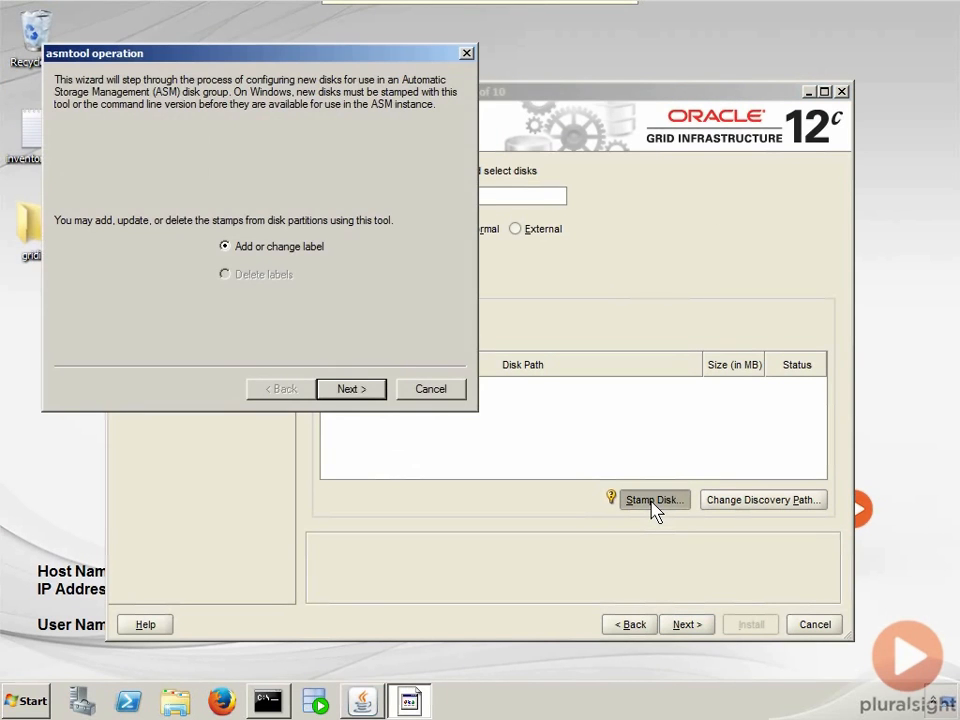
click(356, 390)
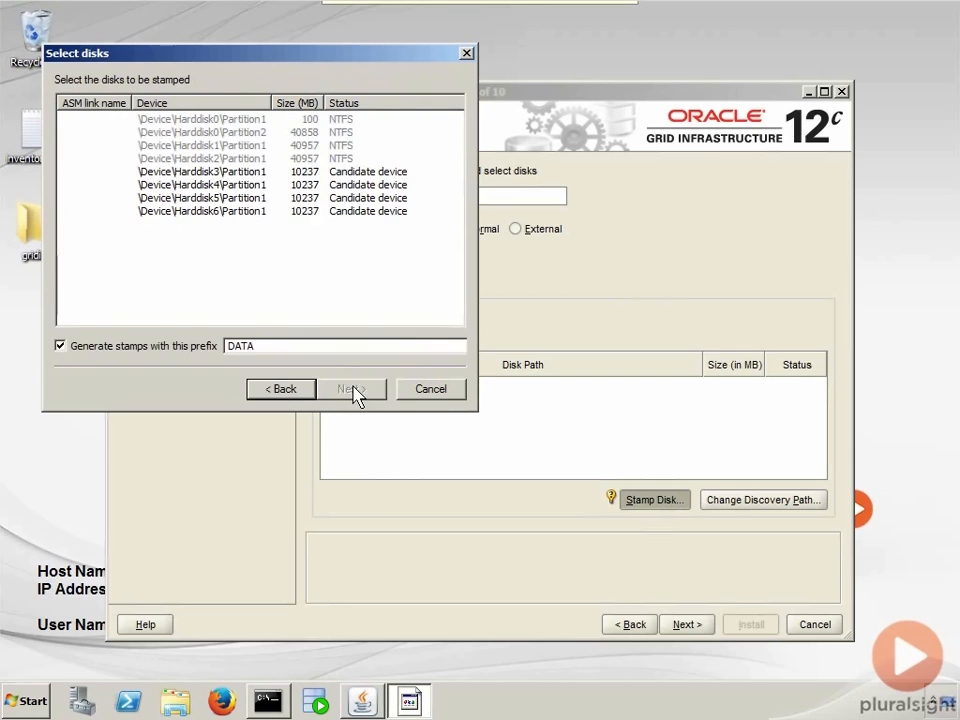
click(215, 172)
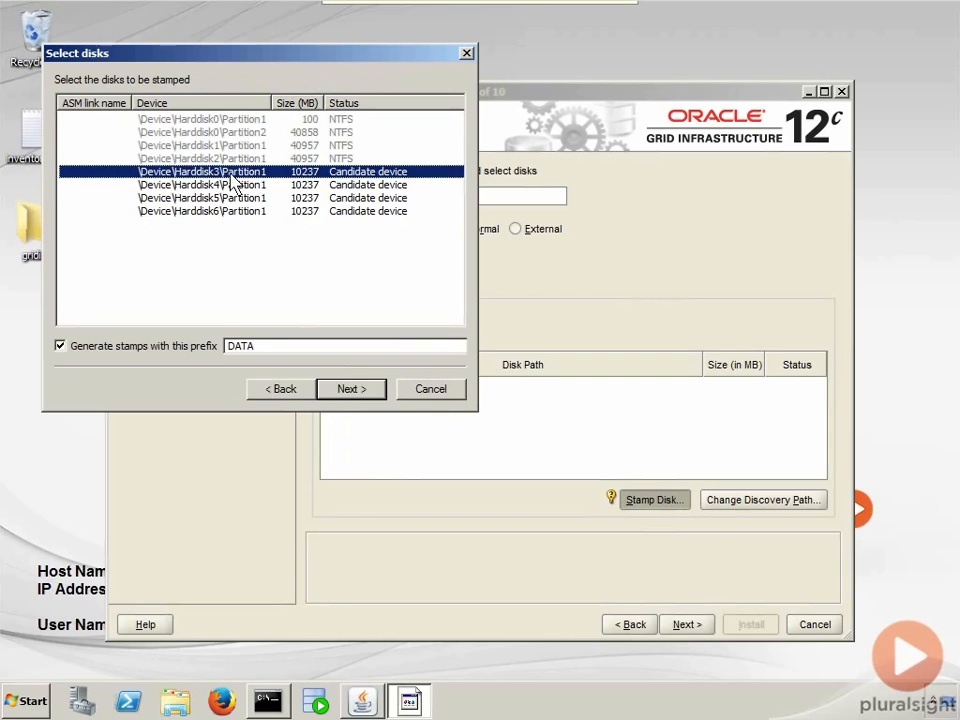
shift+click(229, 211)
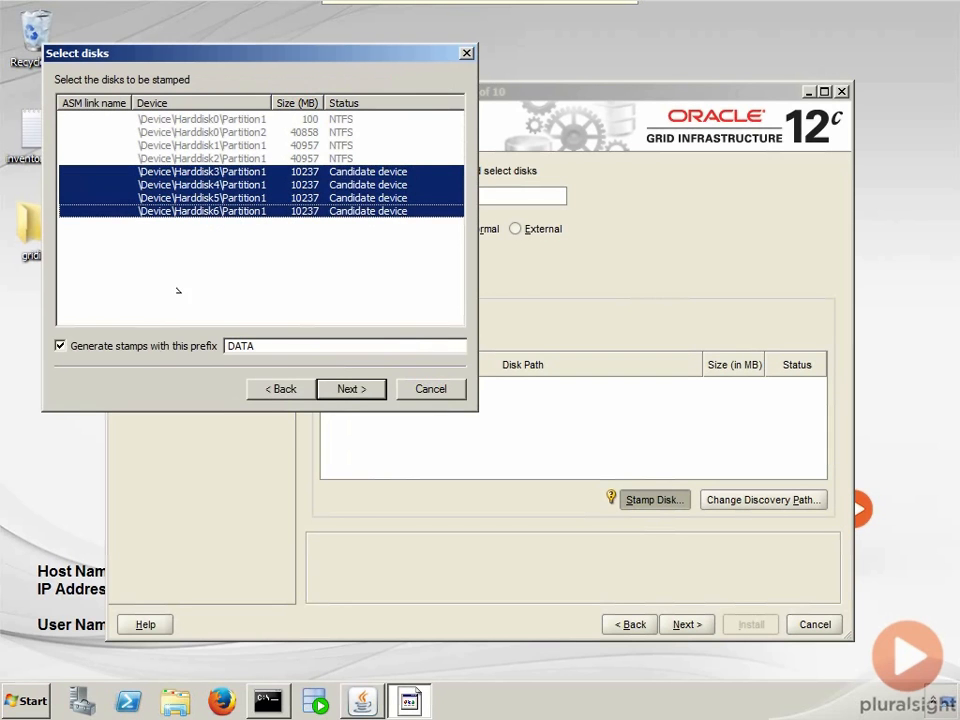
click(262, 345)
text(1)
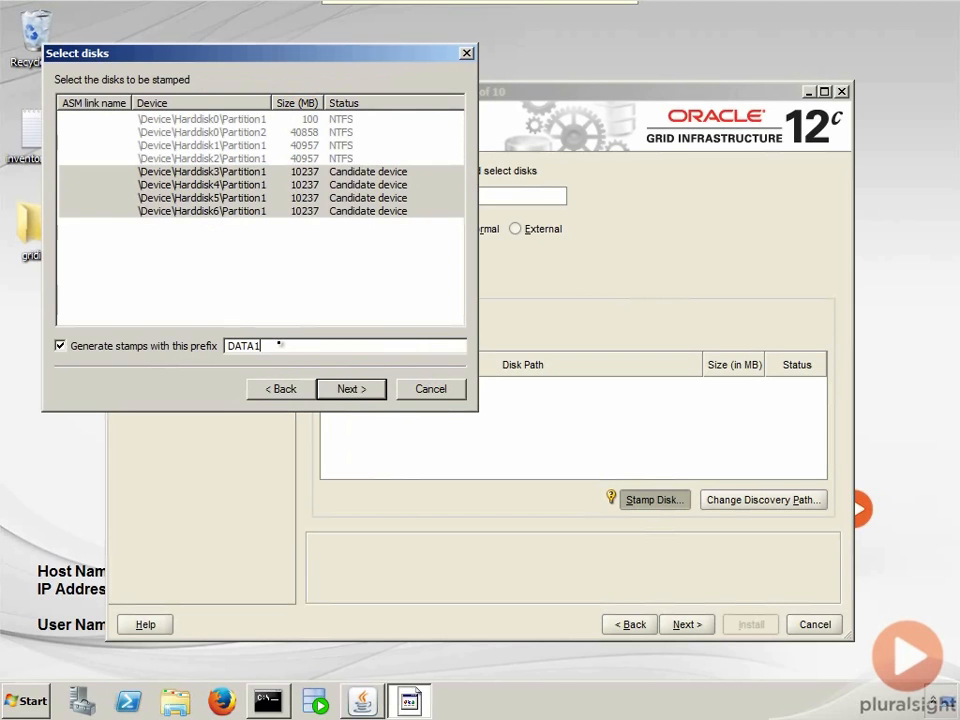
click(349, 391)
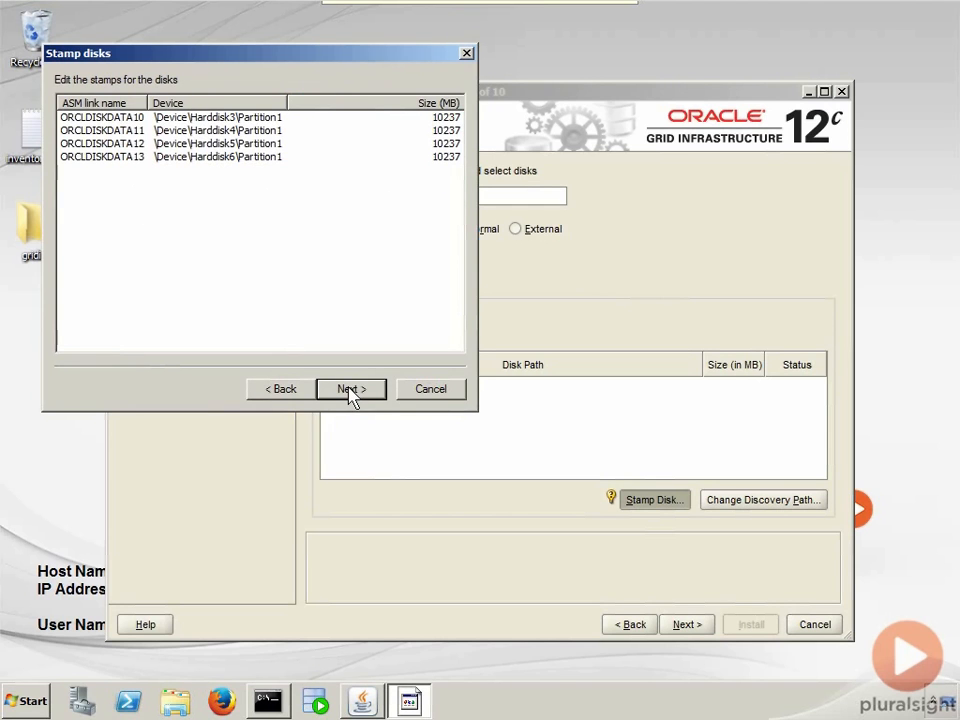
click(349, 391)
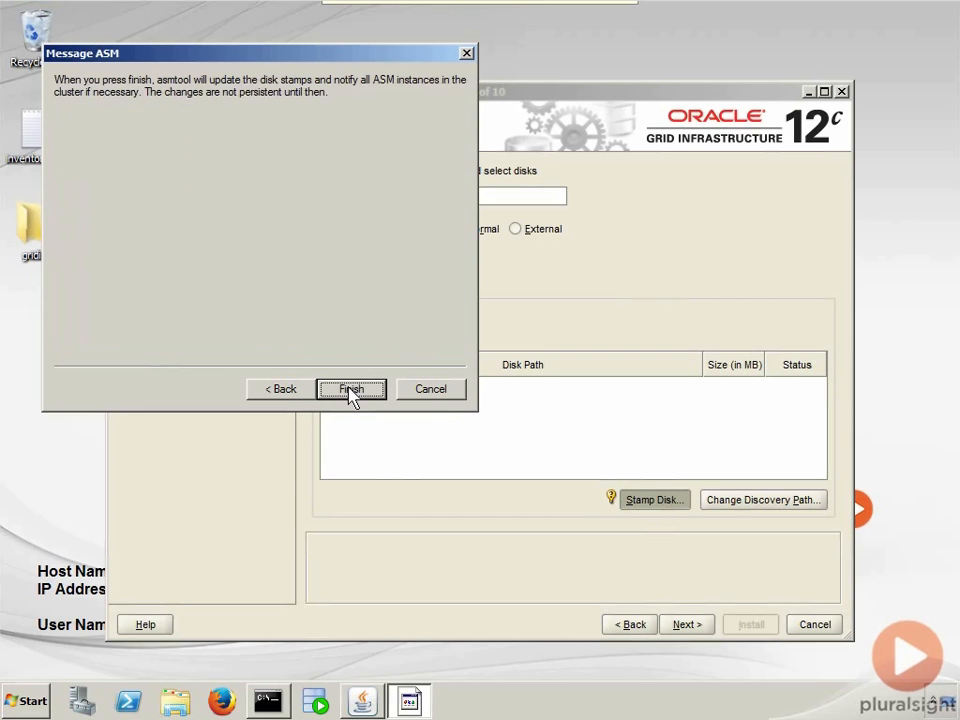
click(349, 391)
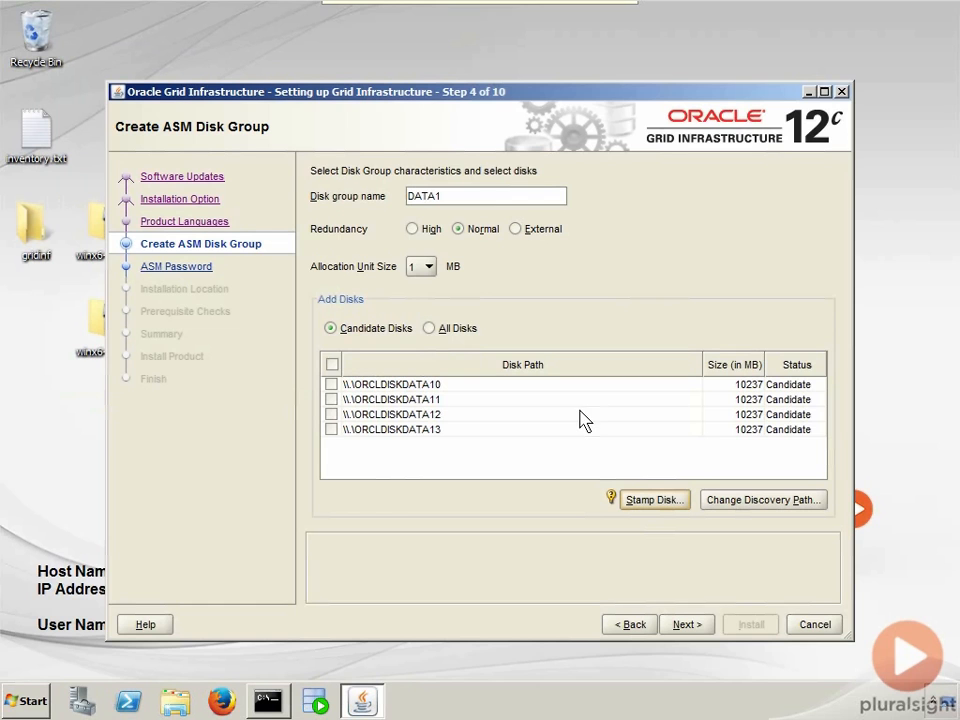
- Add candidate disks ORCLDISKDATA10 and ORCLDISKDATA11 to the DATA1 disk group and proceed to the ASM password settings
click(331, 385)
click(336, 400)
click(333, 399)
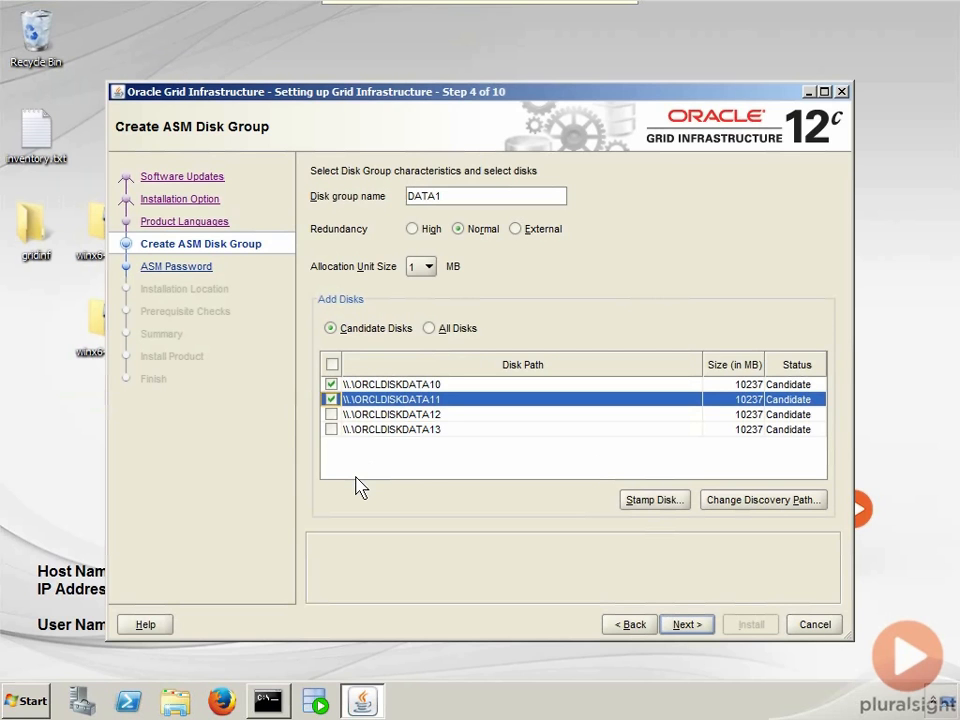
click(684, 628)
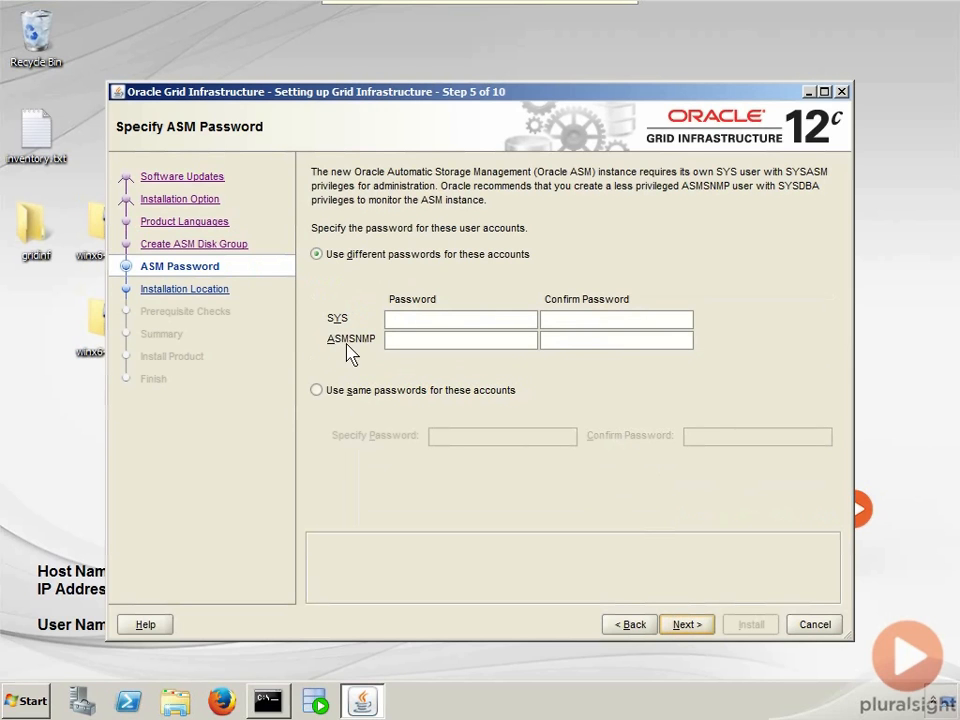
- Use the same password for the SYS and ASMSNMP accounts, enter and confirm the account password, and continue
click(362, 392)
click(463, 437)
text(********)
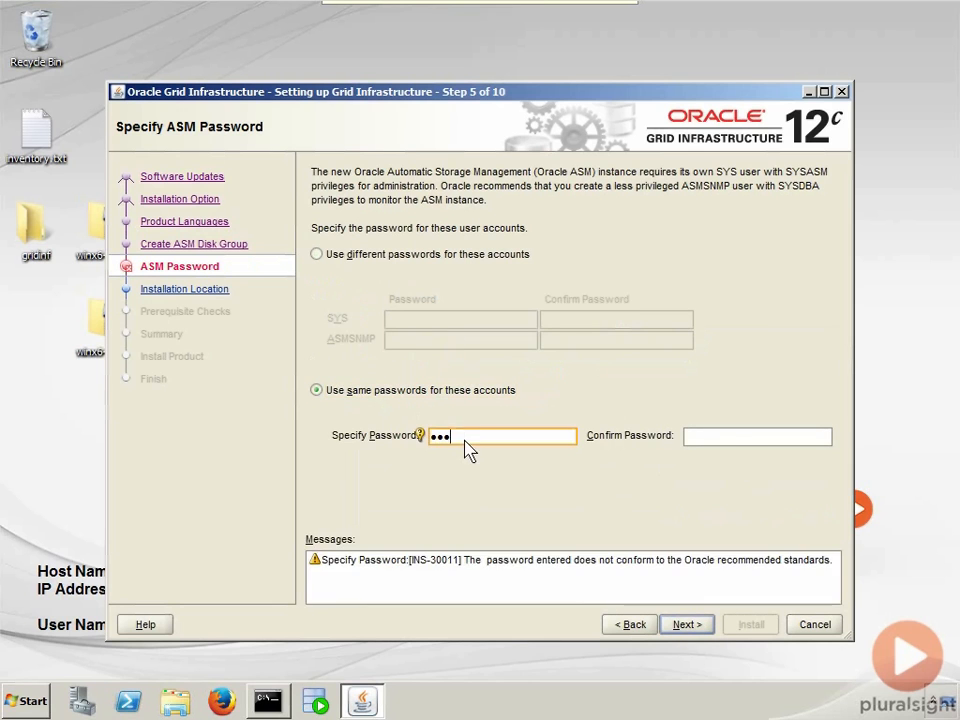
key(Tab)
text(********)
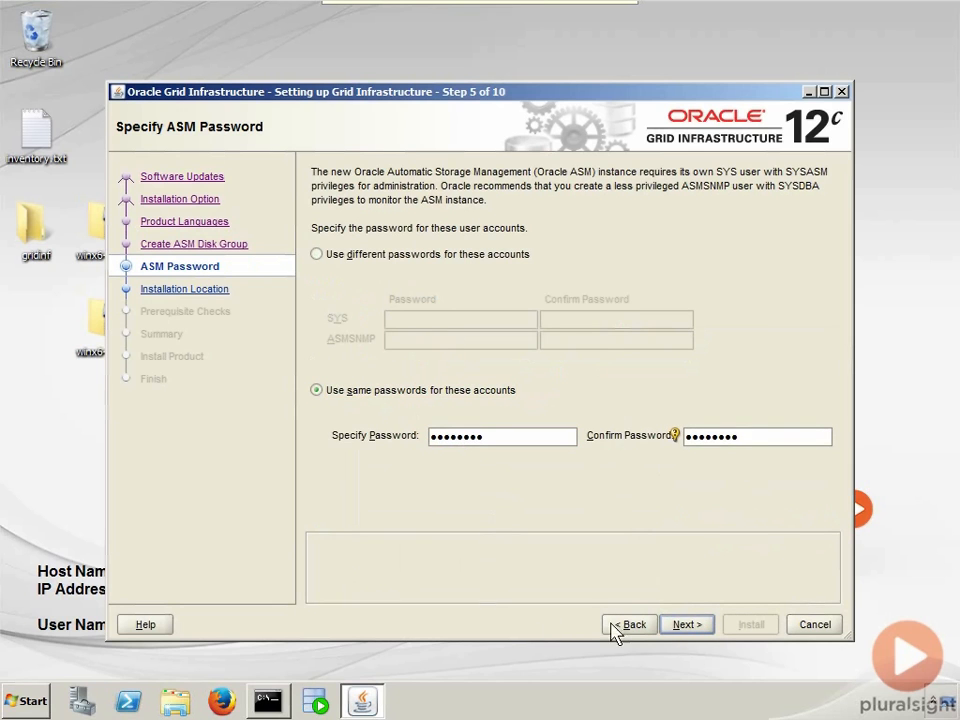
click(699, 634)
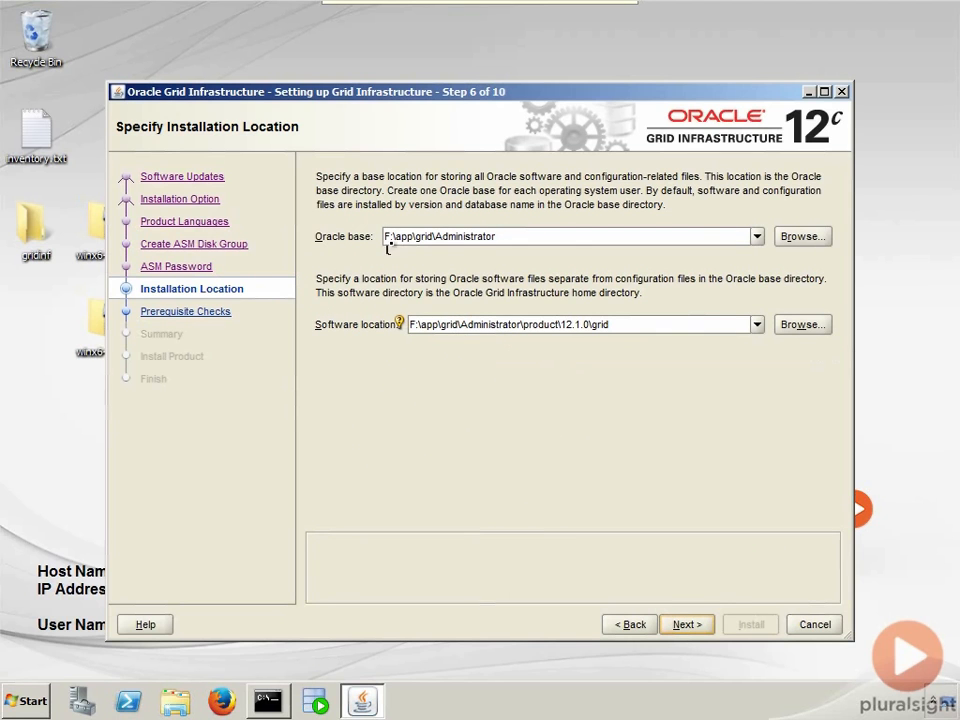
- Browse to C:\app\oracle as the Oracle base and try to continue with software location C:\app\oracle\product\12.1.0\grid
click(814, 241)
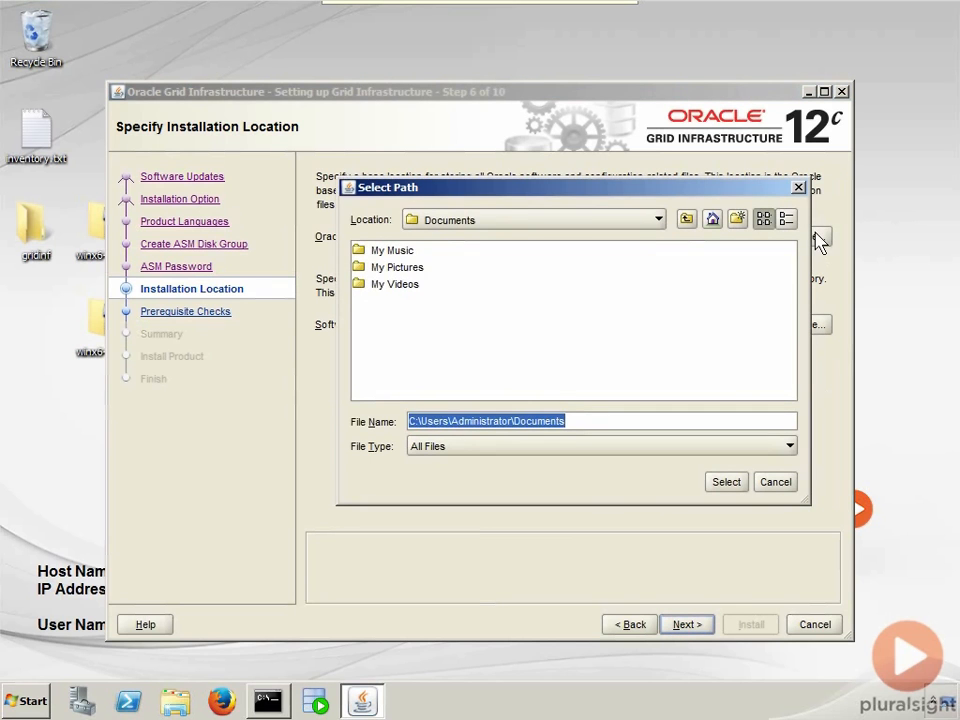
click(431, 226)
click(439, 238)
double_click(379, 266)
click(388, 254)
double_click(385, 251)
key(Return)
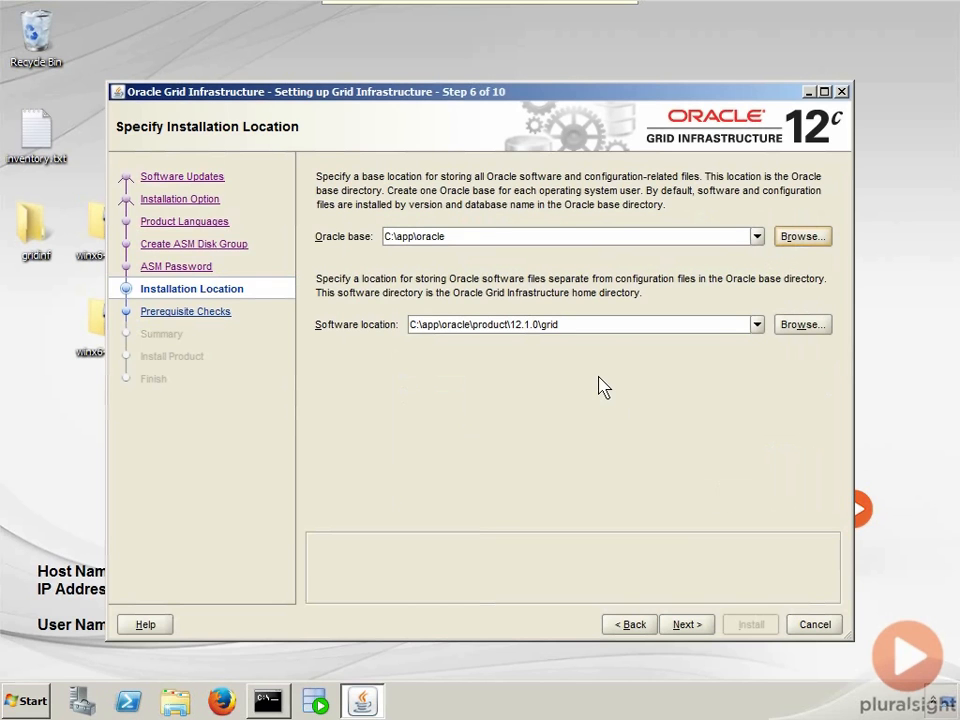
click(806, 328)
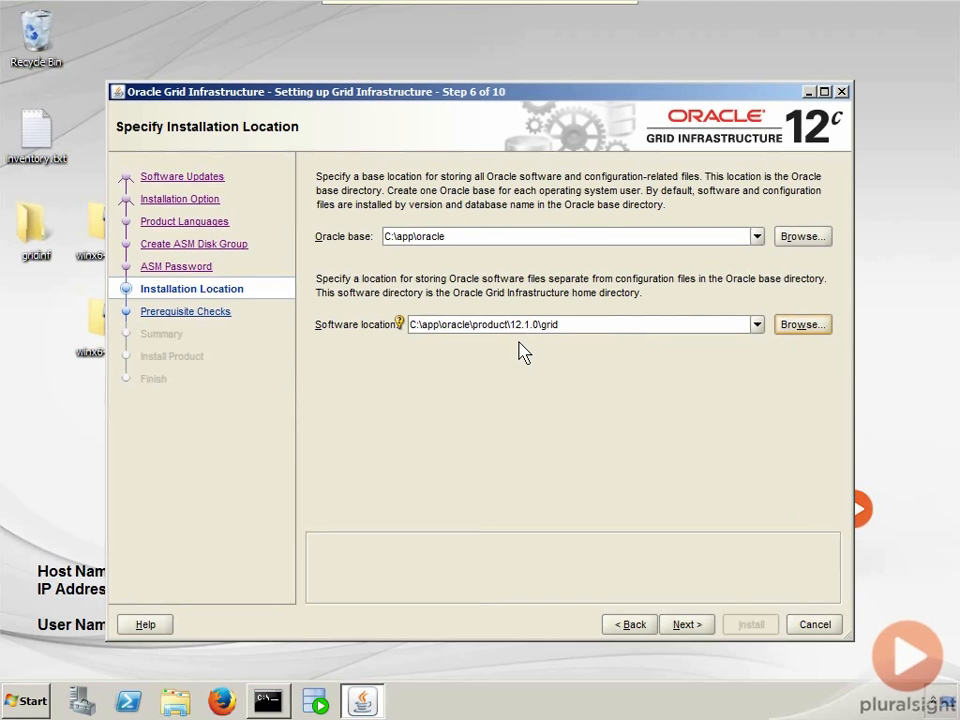
click(675, 624)
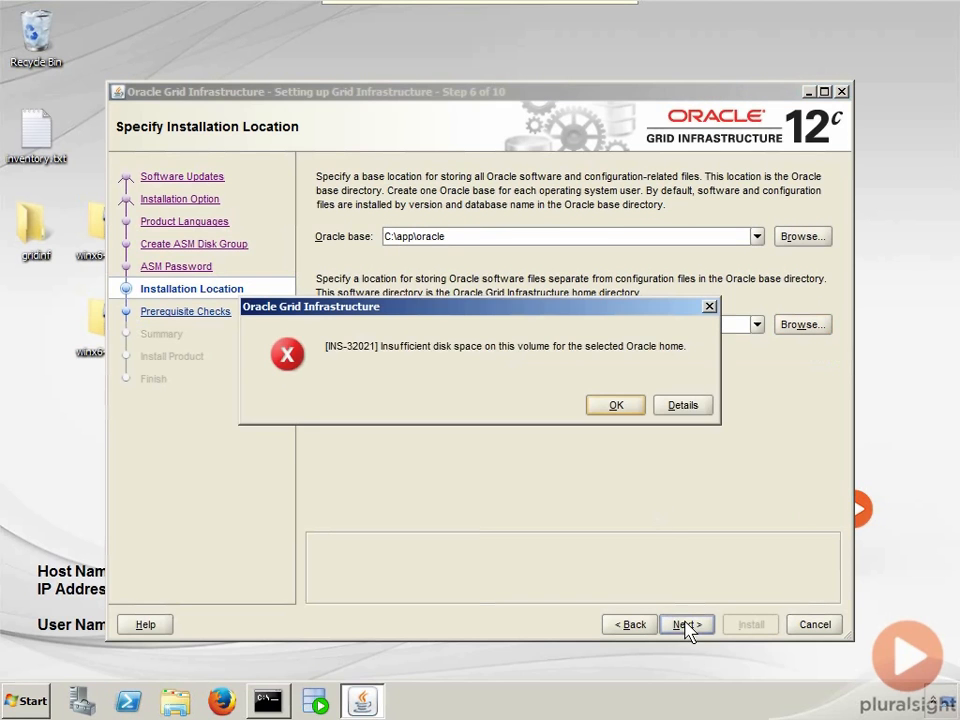
click(615, 410)
- Change the Oracle base to F:\app\oracle and run the prerequisite checks
click(393, 239)
key(BackSpace)
text(F)
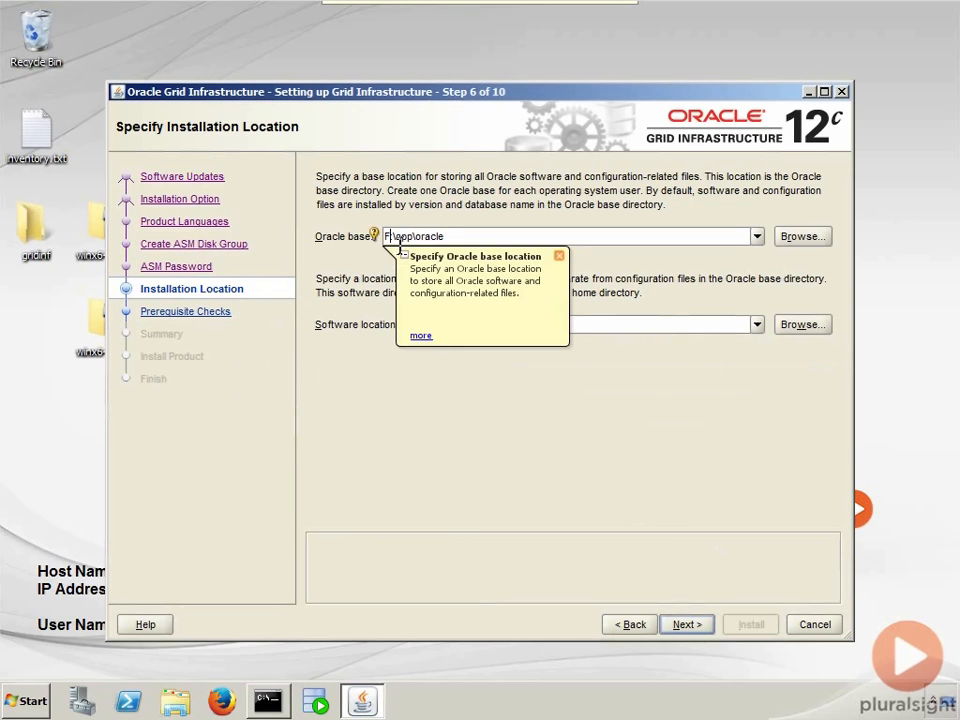
click(687, 624)
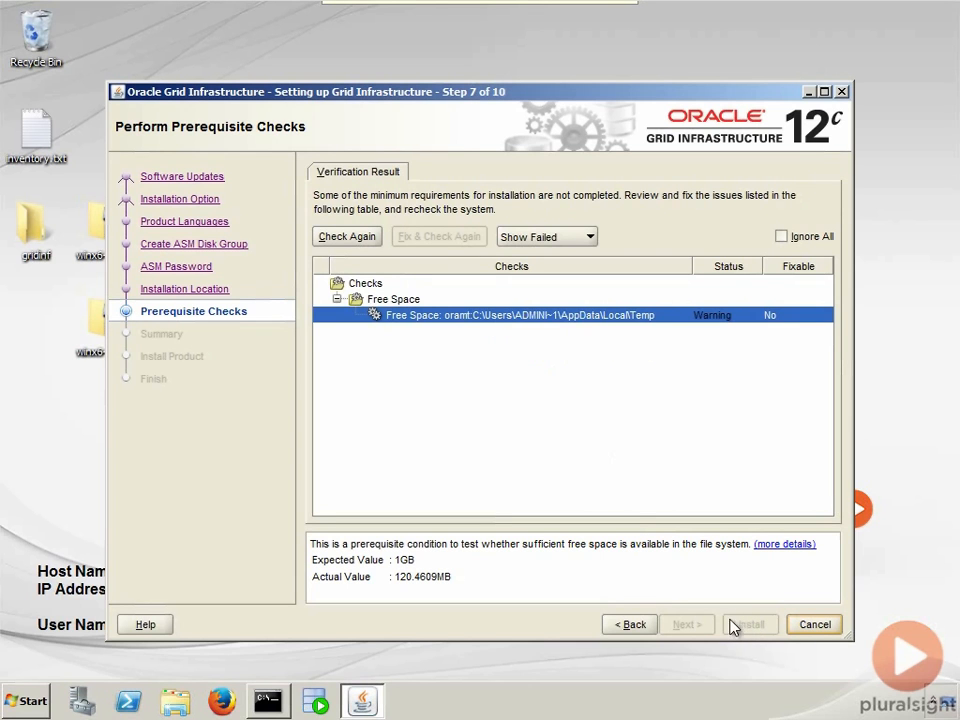
- Ignore all failed prerequisite checks and agree to continue to the installation summary
click(781, 236)
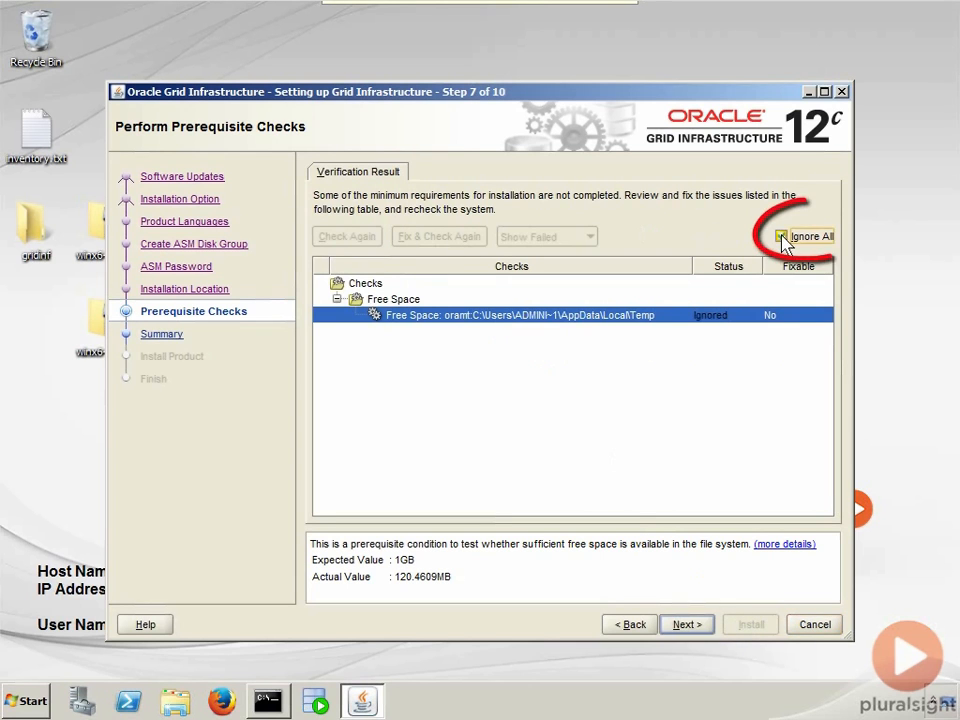
click(687, 626)
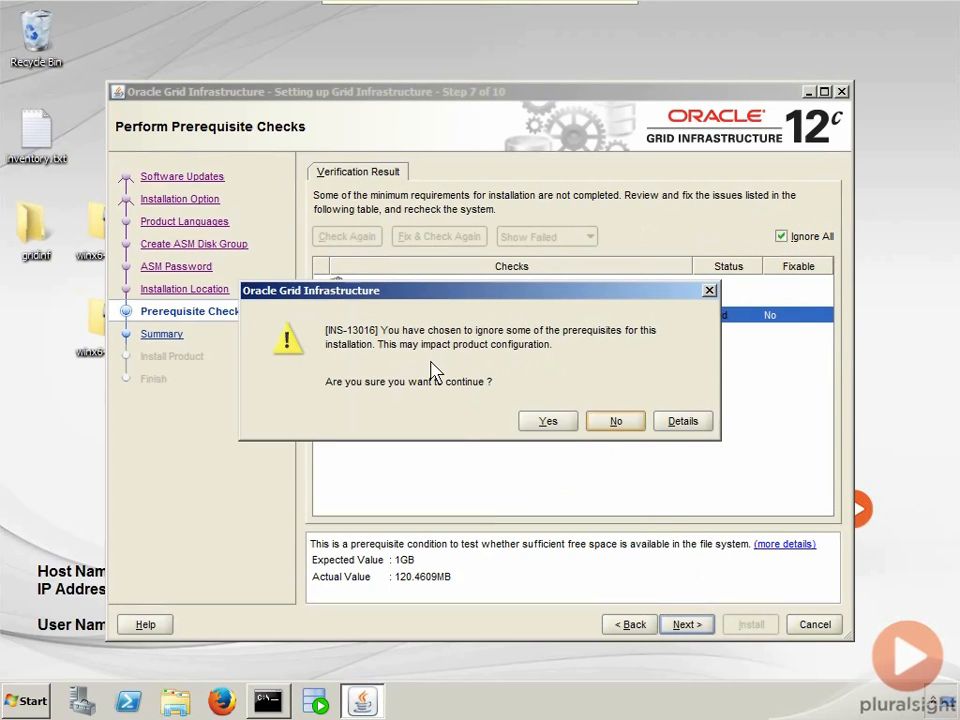
click(547, 419)
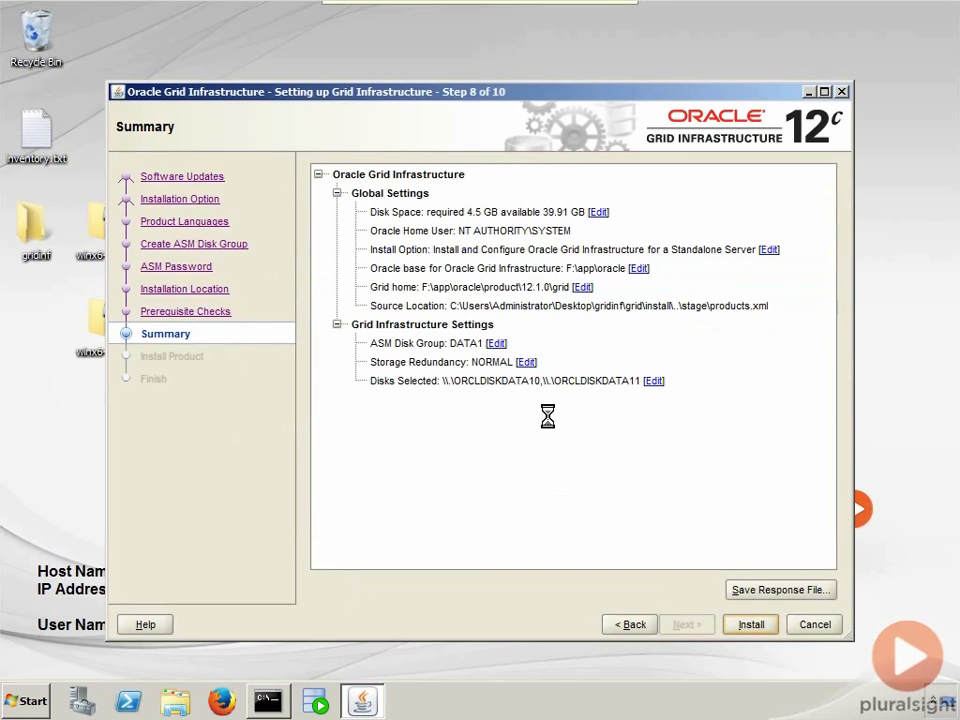
- Save the response file as grid.rsp in the Administrator folder and start the Grid Infrastructure installation
click(774, 592)
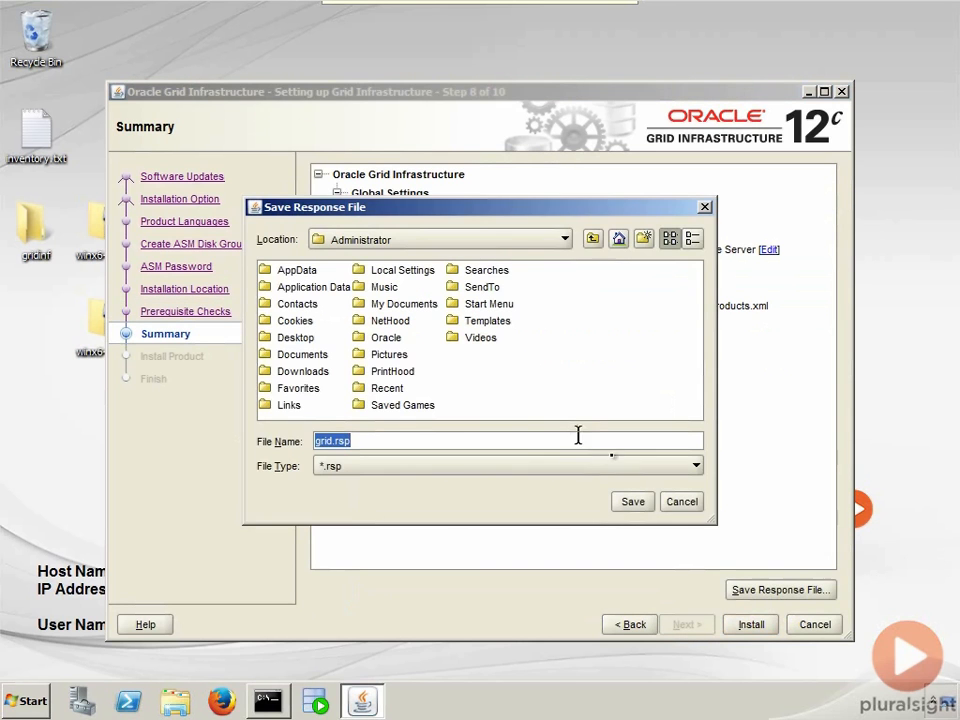
click(641, 500)
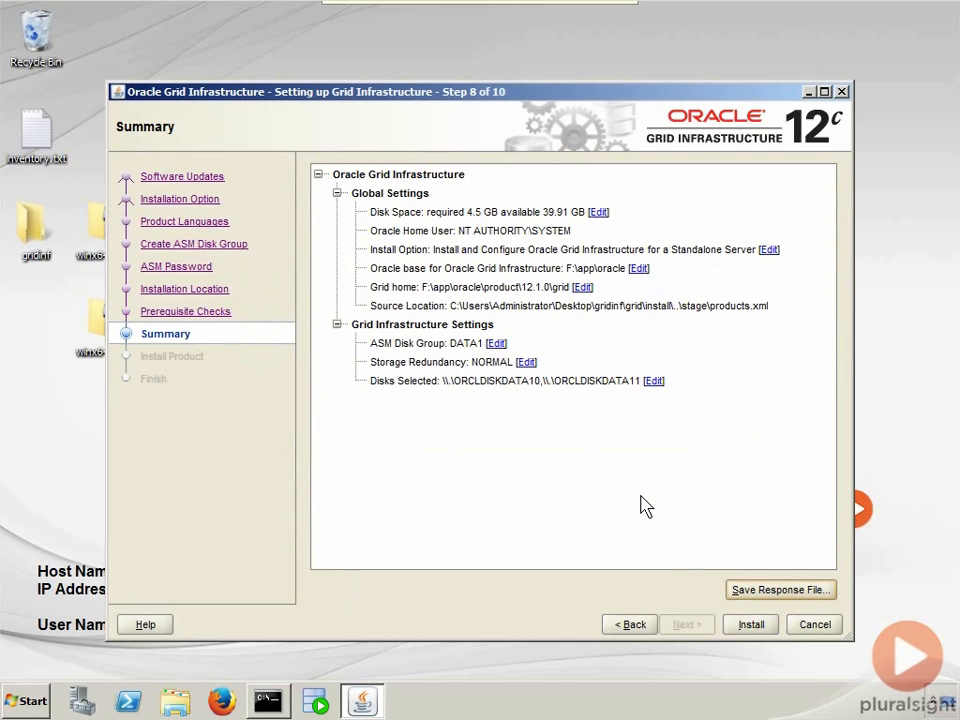
click(748, 626)
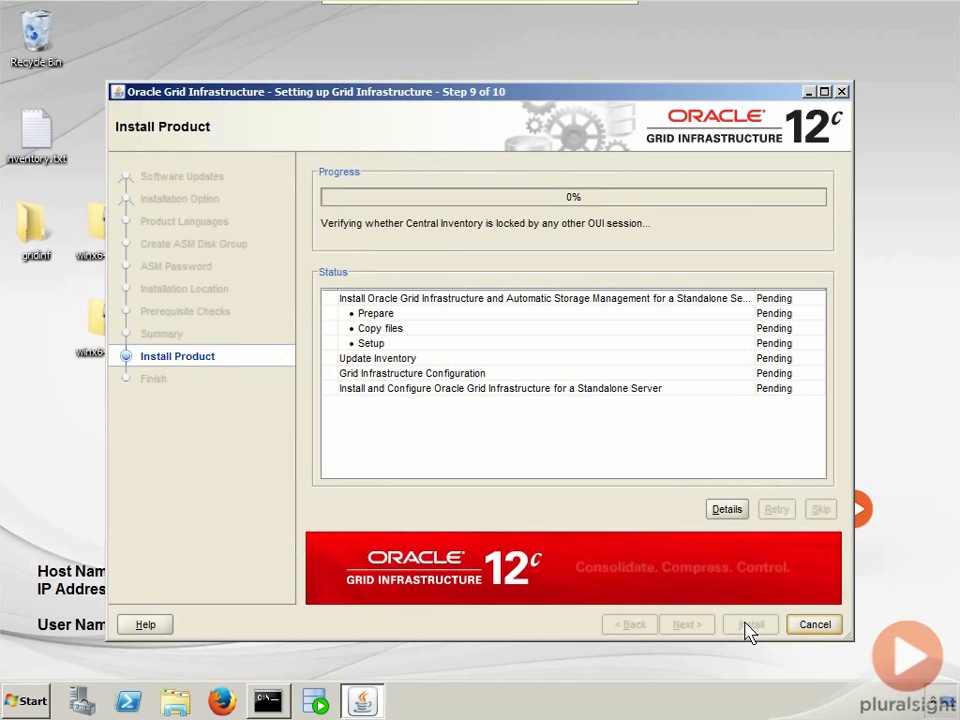